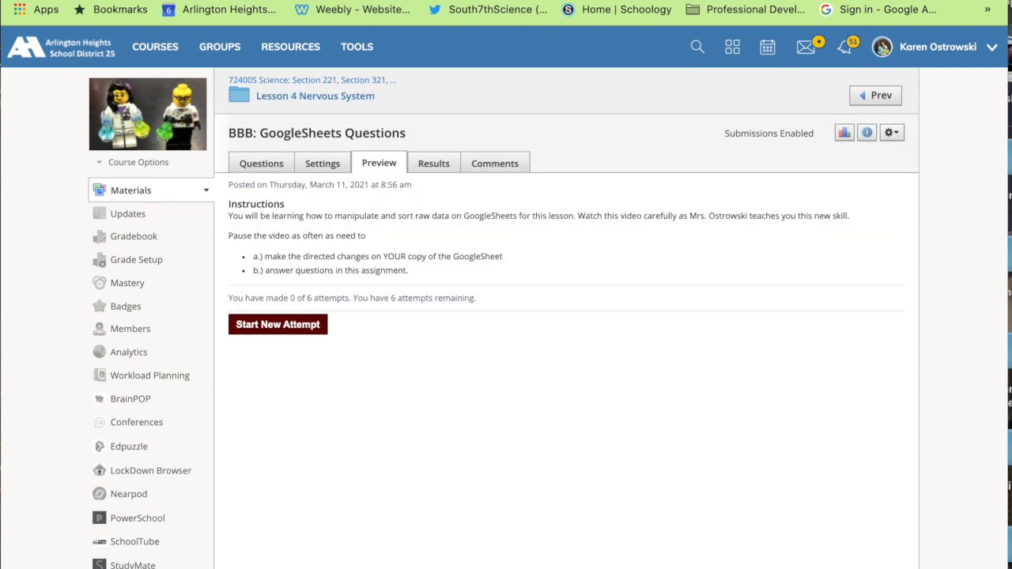
Step: Start a new attempt at the BBB: GoogleSheets Questions assessment, view Question 1, and switch to the Google Sheets data
left_click(303, 332)
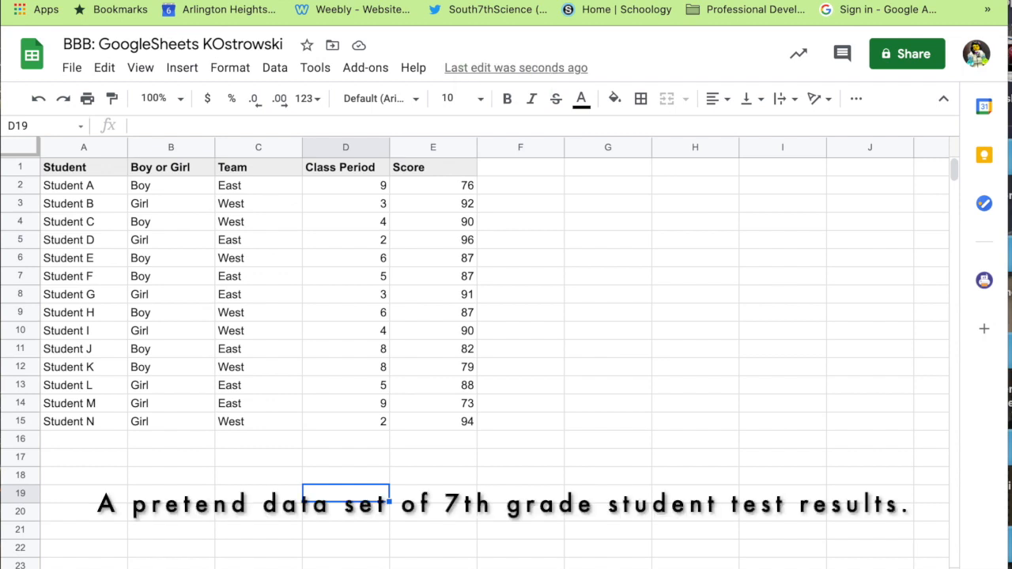
left_click(619, 10)
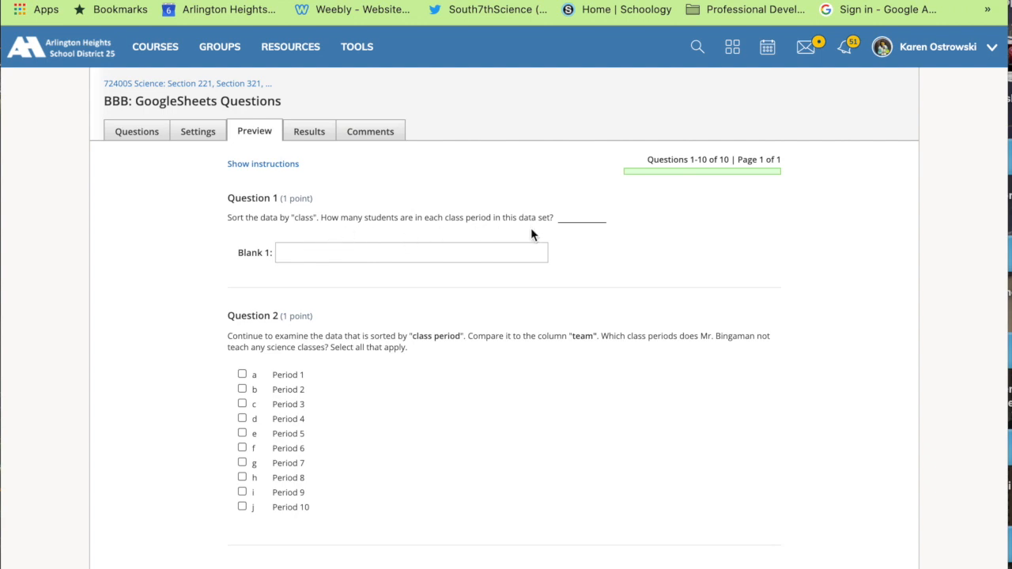
key("ctrl+Tab")
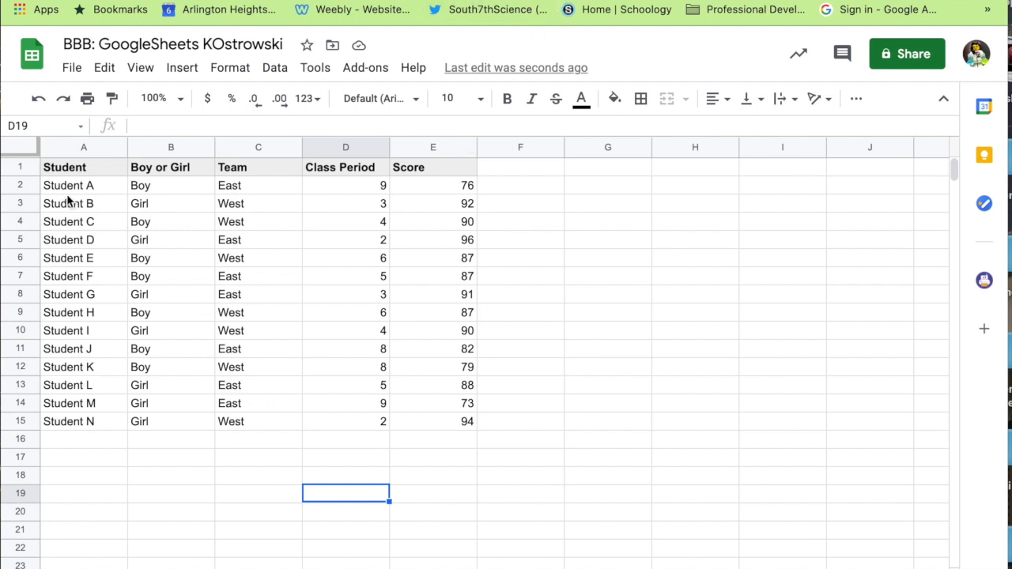
Step: Freeze the header row of the student data and check that it holds while browsing the rows
left_click(24, 167)
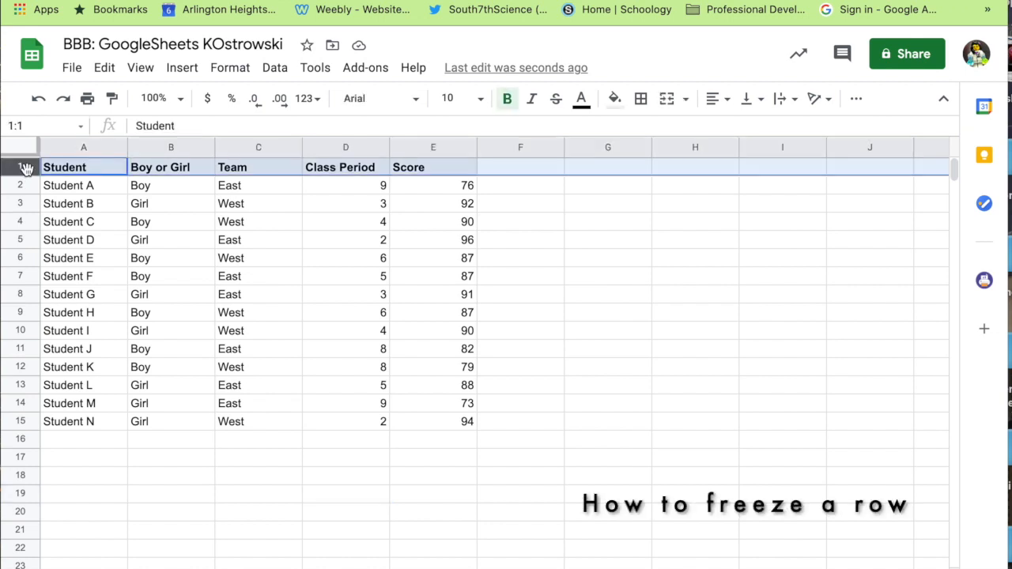
left_click(142, 69)
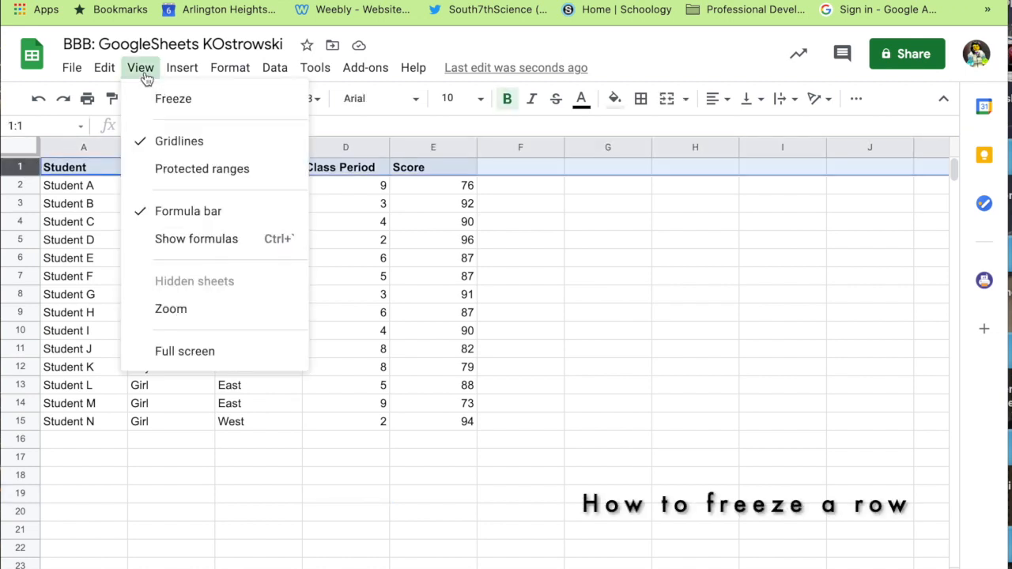
mouse_move(175, 106)
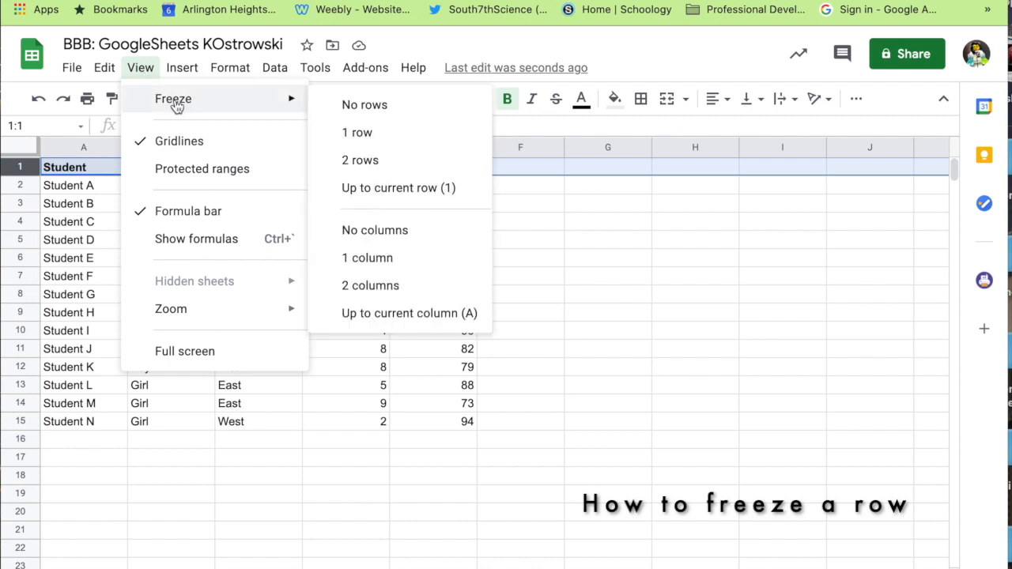
left_click(355, 134)
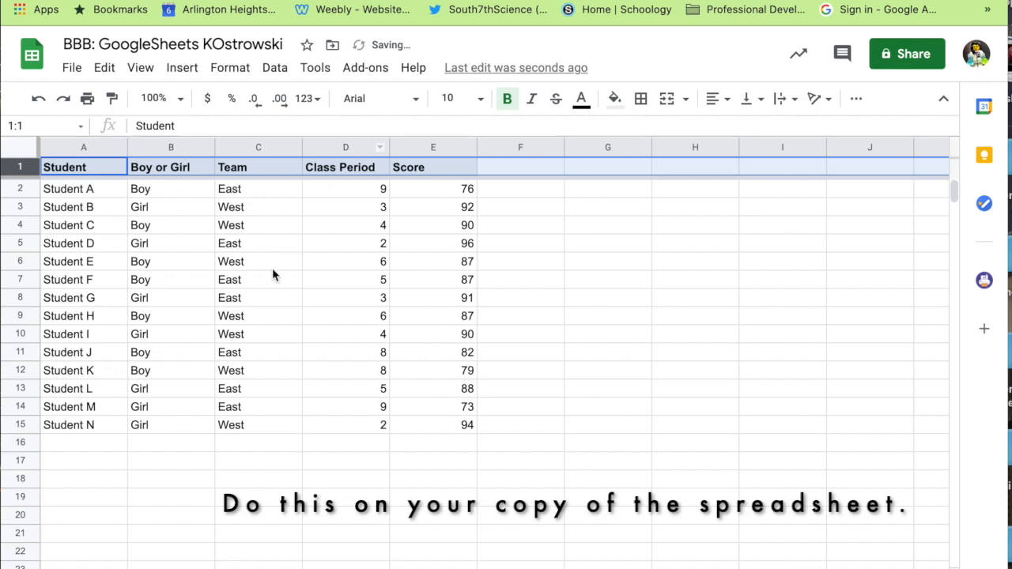
scroll(272, 268, "down", 3)
scroll(273, 274, "up", 2)
scroll(273, 274, "down", 1)
scroll(273, 273, "up", 2)
scroll(272, 274, "down", 3)
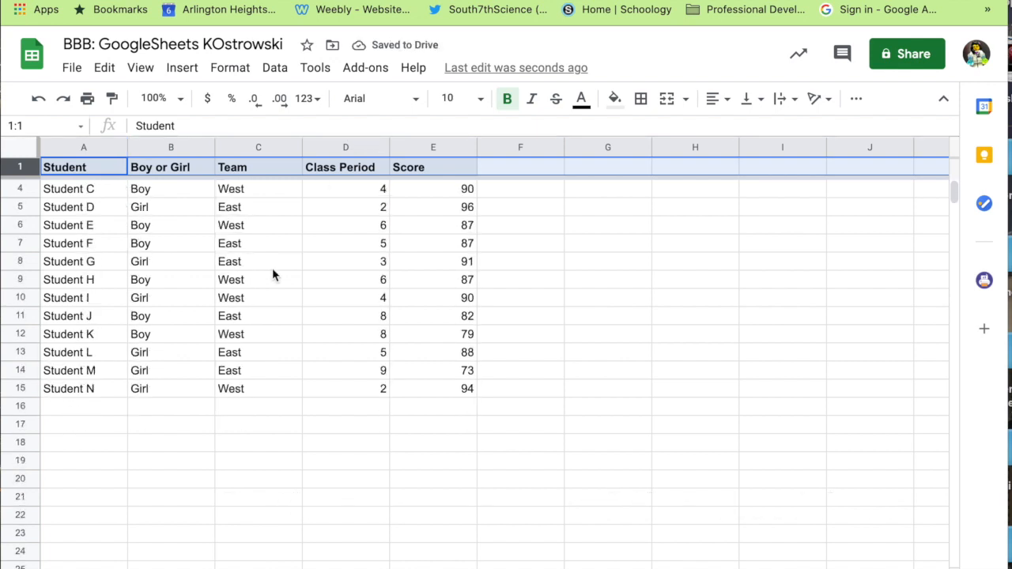
scroll(273, 274, "up", 3)
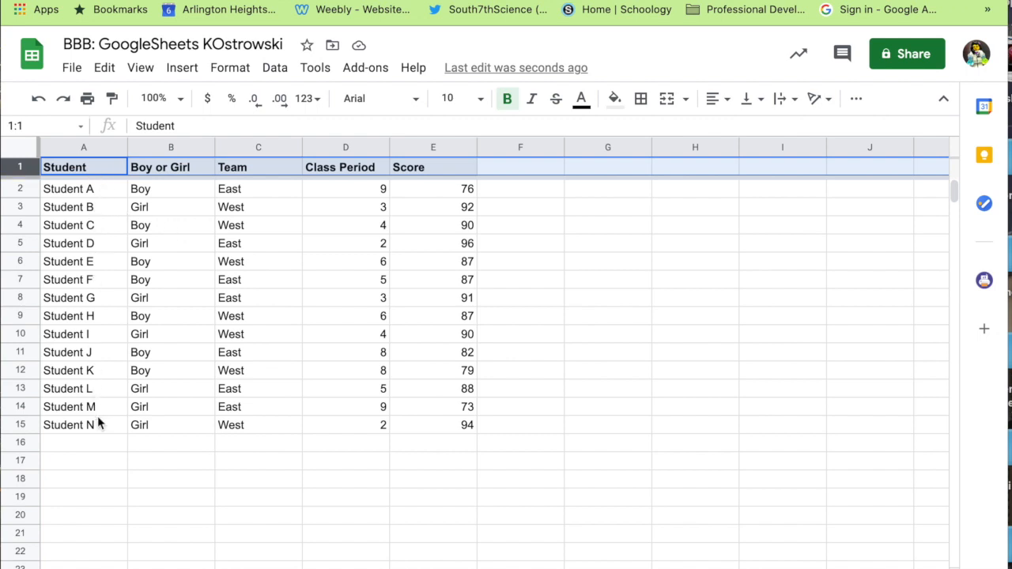
Step: Sort the whole sheet A → Z by the Class Period column
mouse_move(380, 151)
left_click(380, 150)
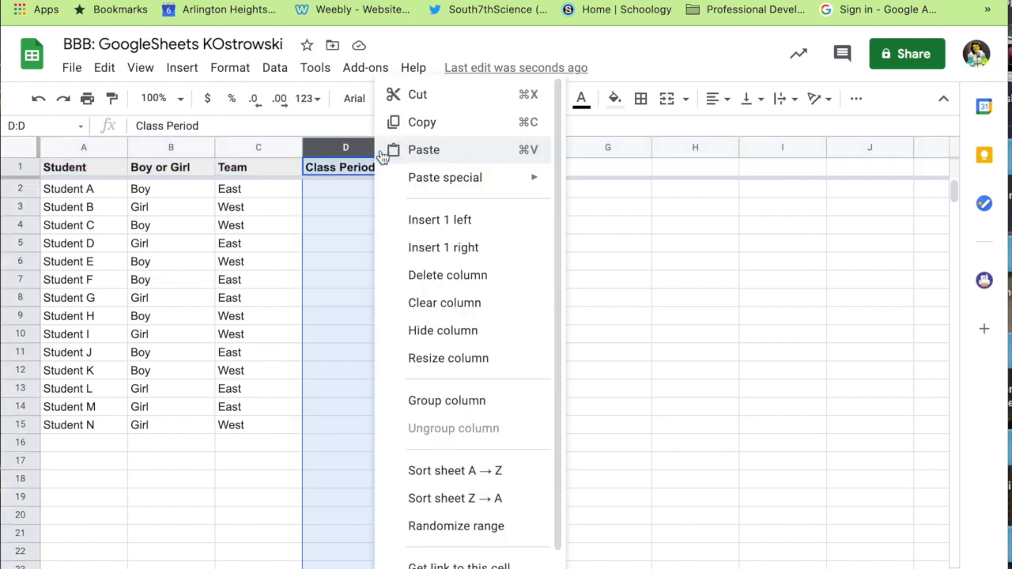
left_click(460, 469)
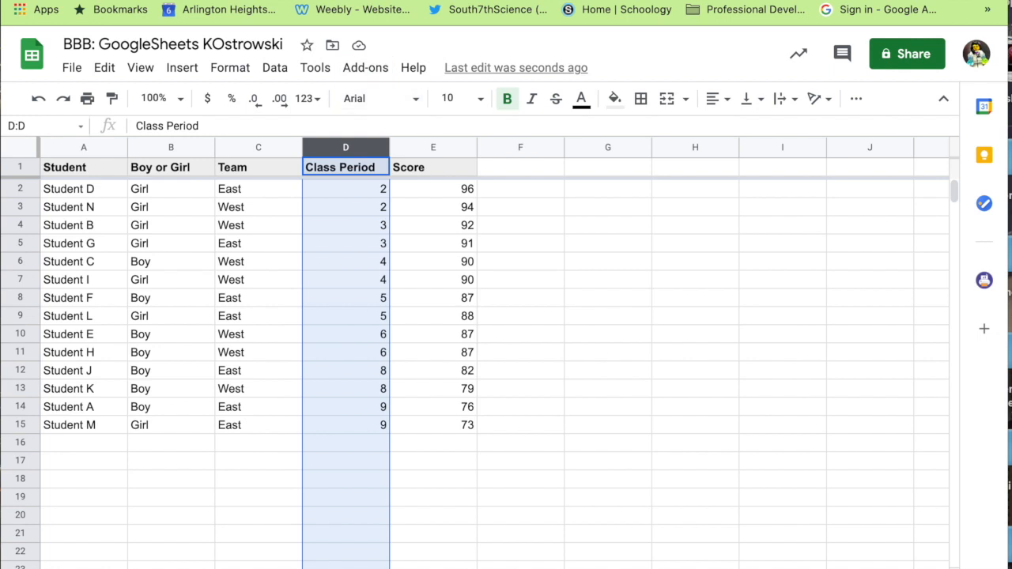
Step: Switch to the Schoology assessment and read Questions 1 through 4
left_click(372, 1)
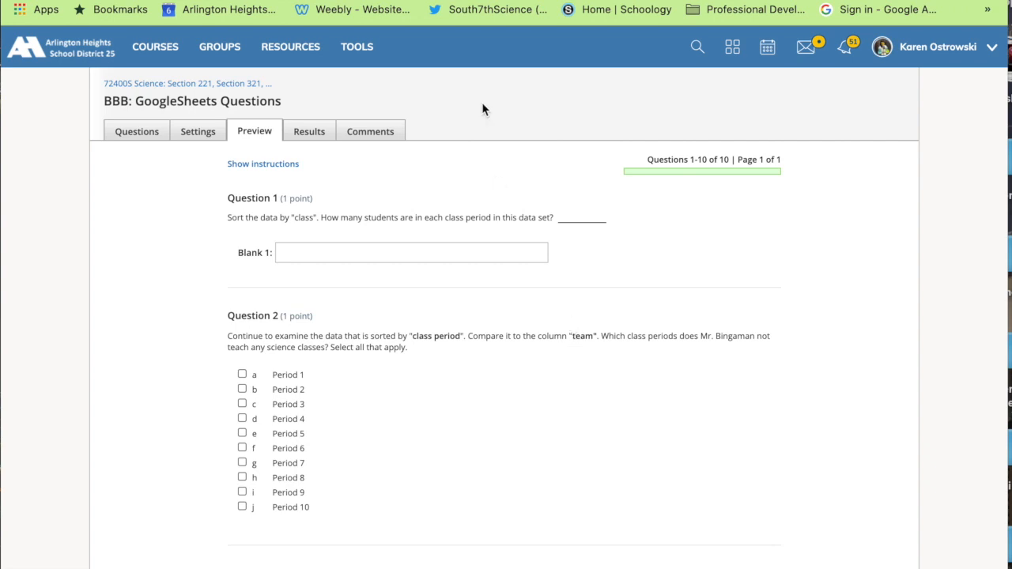
key("ctrl+Tab")
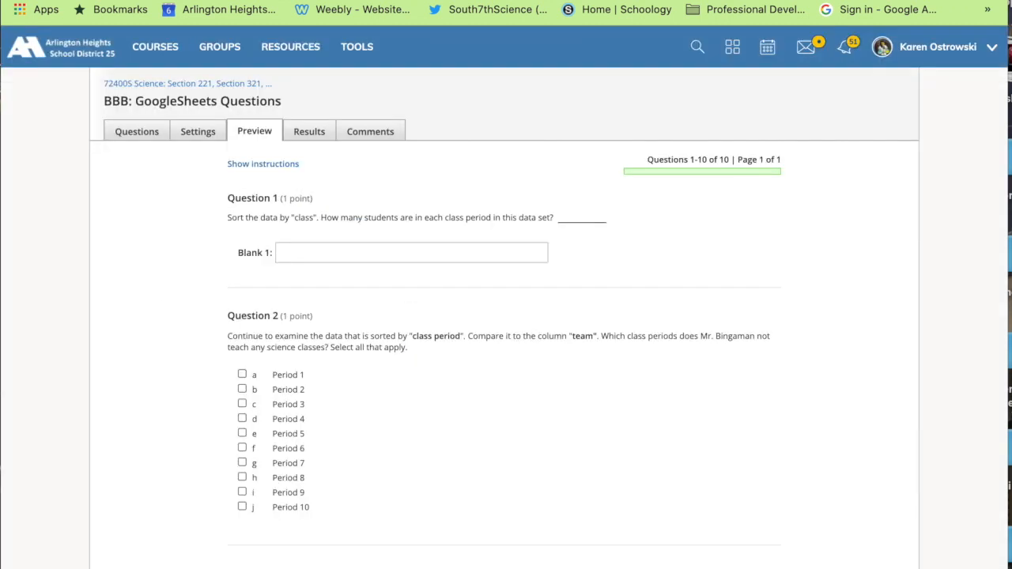
scroll(438, 261, "down", 3)
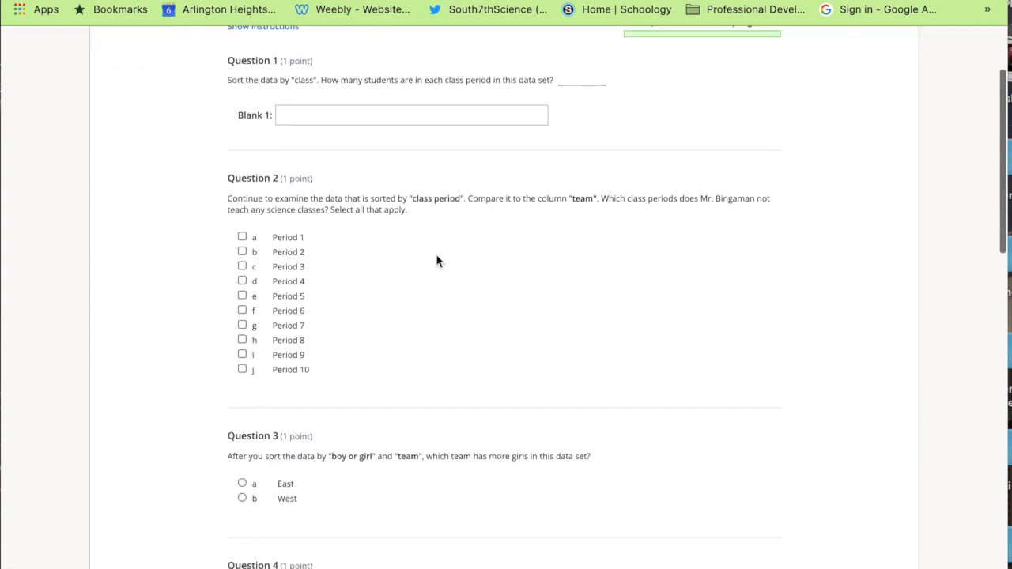
scroll(437, 261, "down", 5)
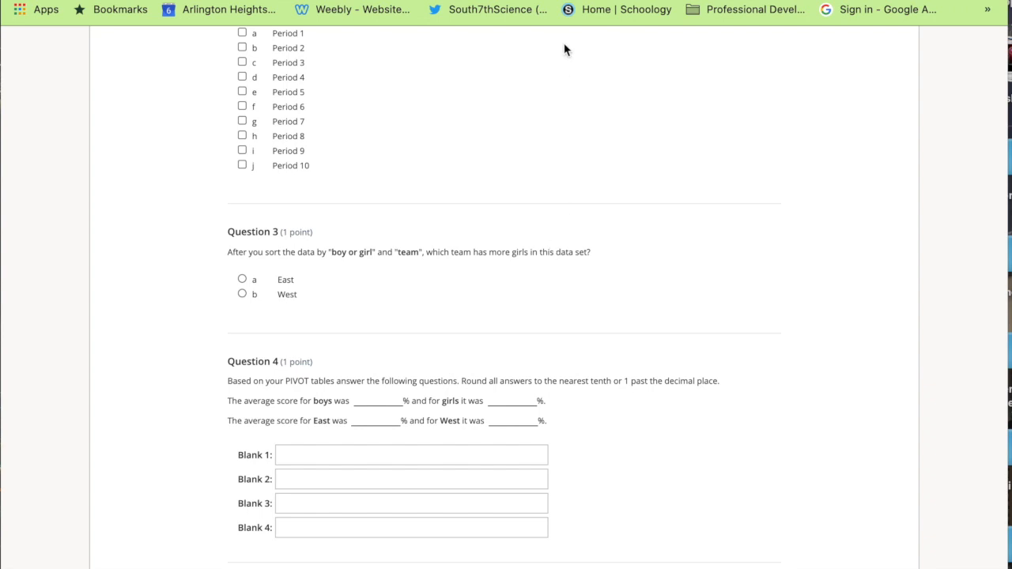
Step: Return to Google Sheets and set up a range sort for A1:E15, marking the data as having a header row
left_click(545, 1)
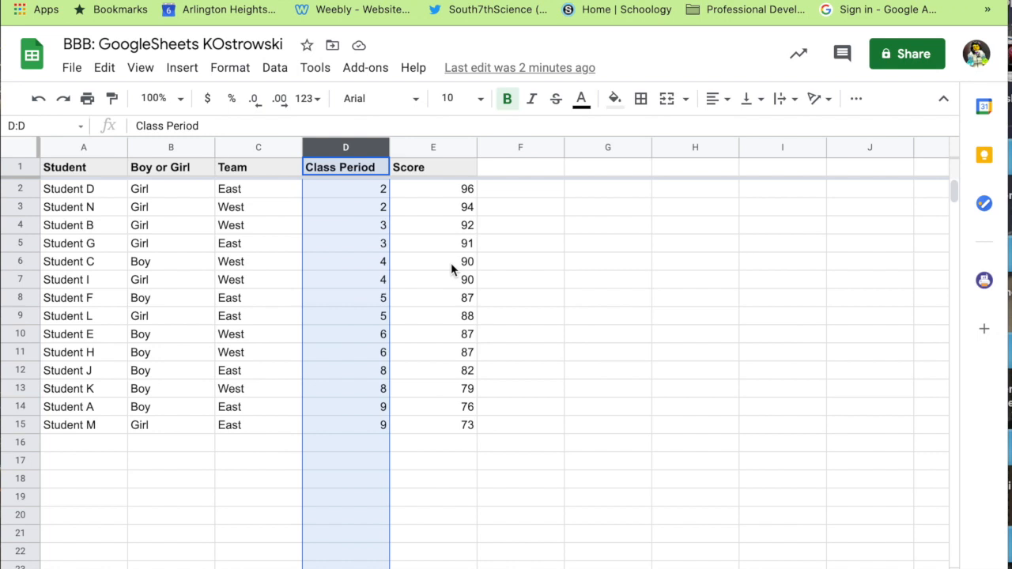
left_click(573, 298)
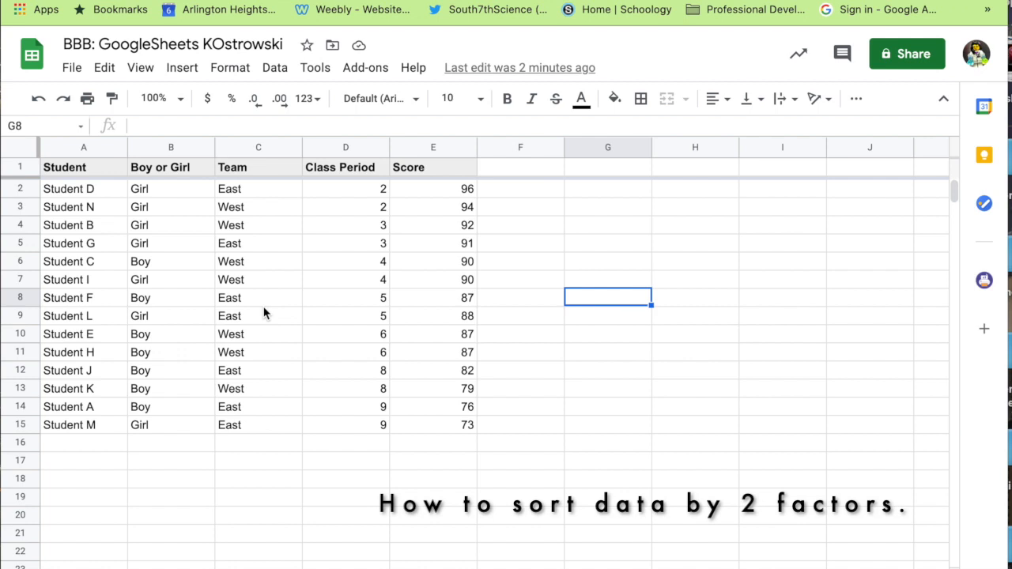
left_click(86, 175)
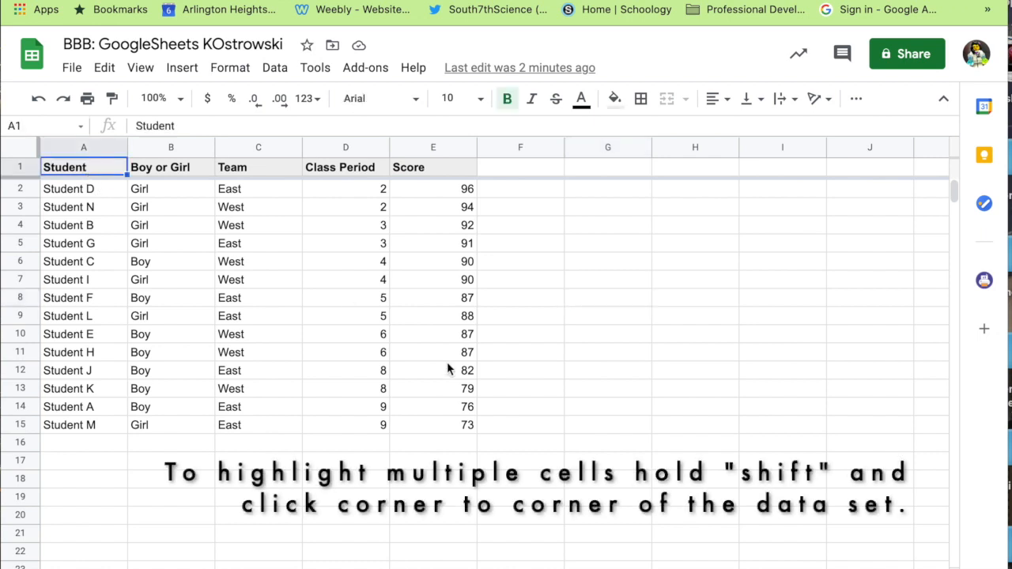
left_click(458, 426, "shift")
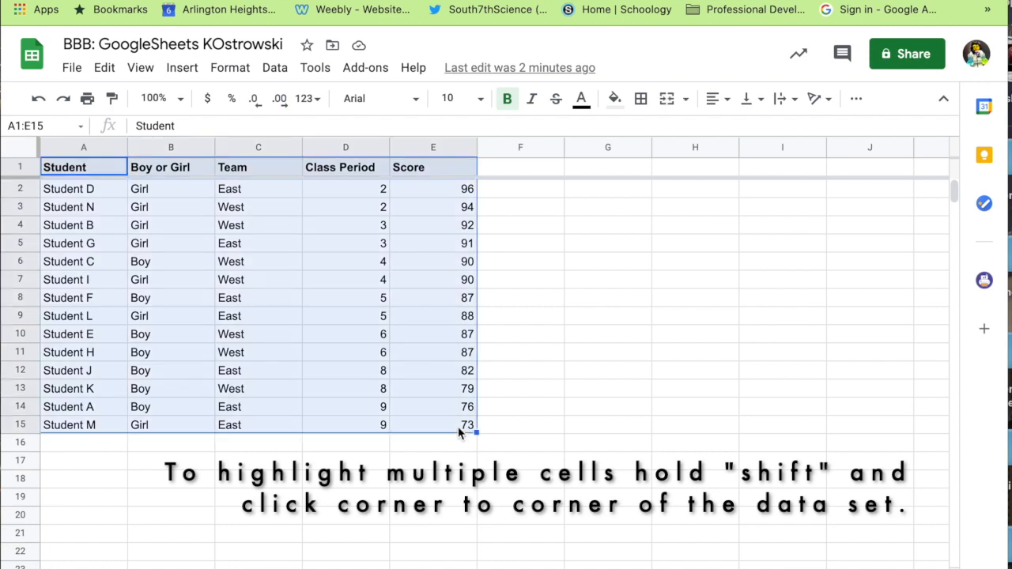
left_click(276, 71)
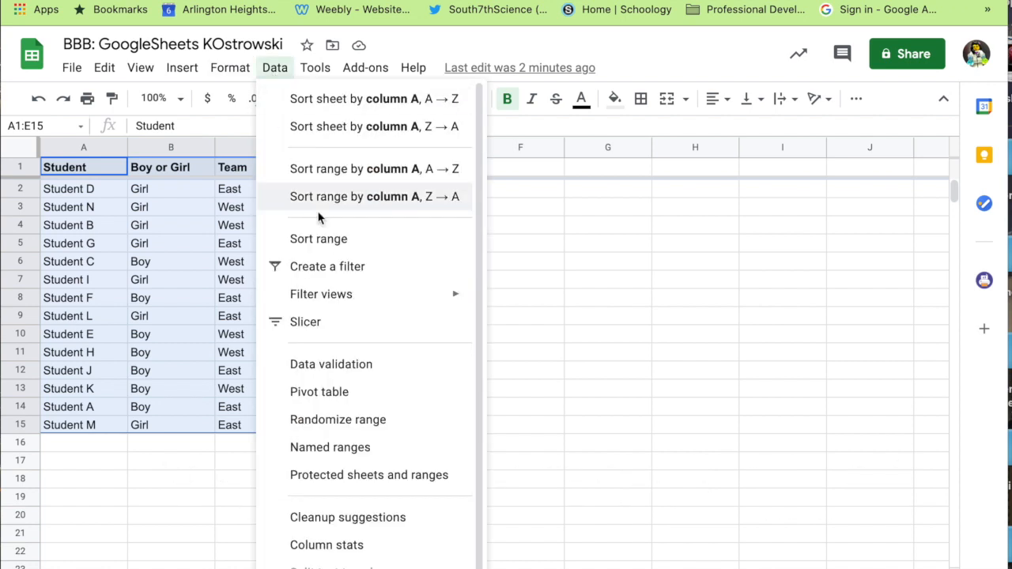
left_click(326, 240)
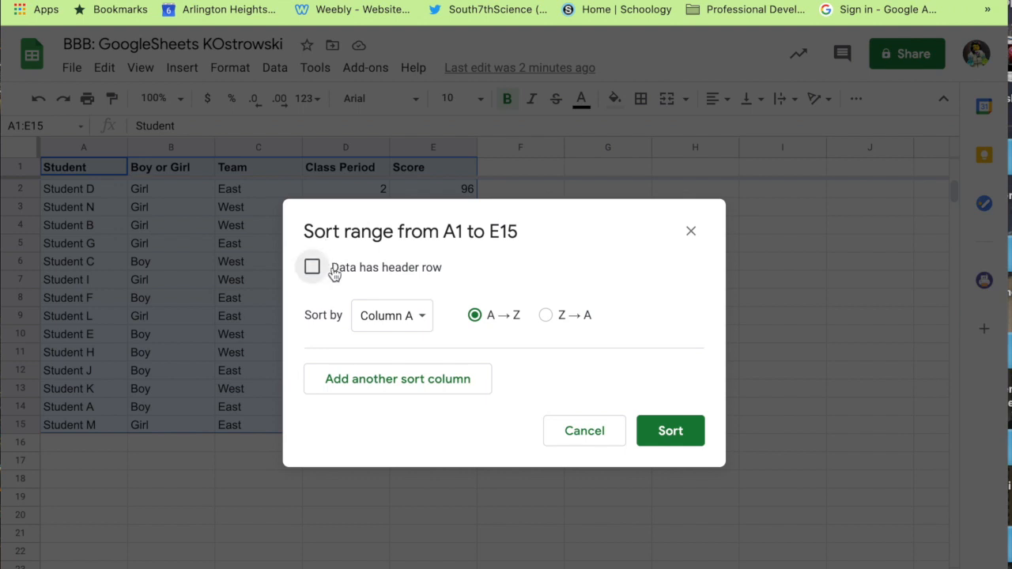
left_click(333, 271)
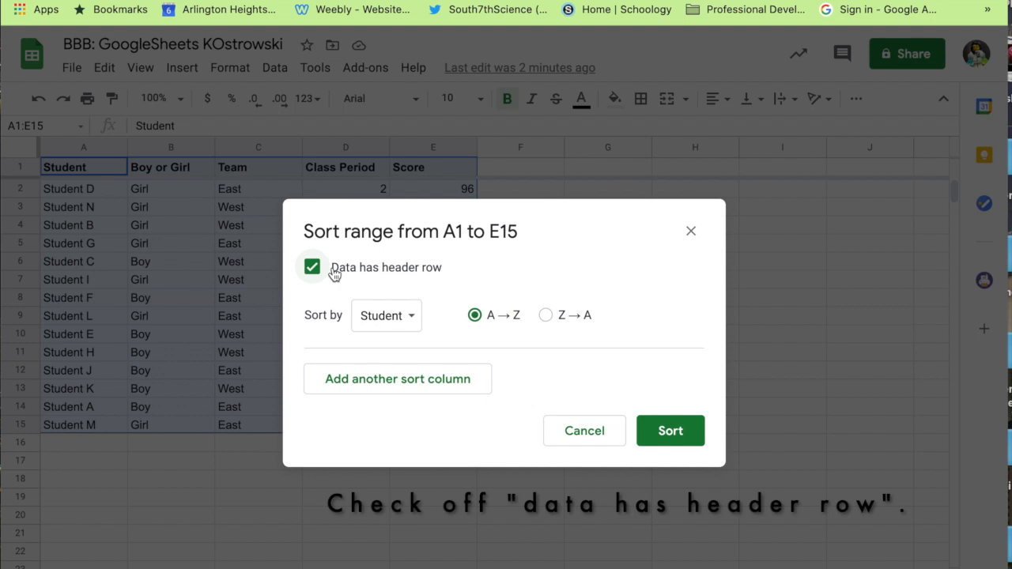
Step: Sort the range by Team A → Z and secondarily by Boy or Girl A → Z
left_click(392, 320)
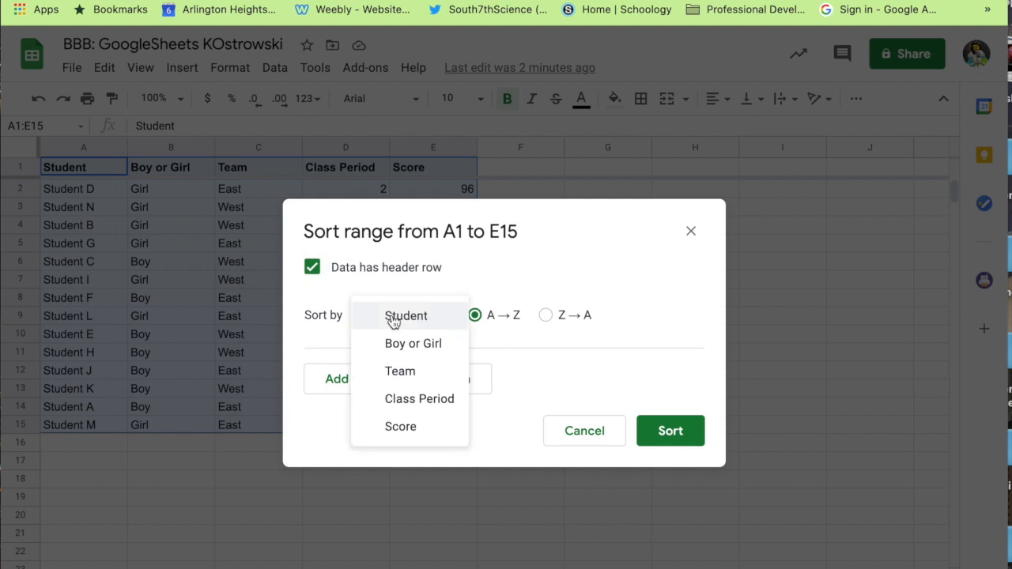
left_click(407, 377)
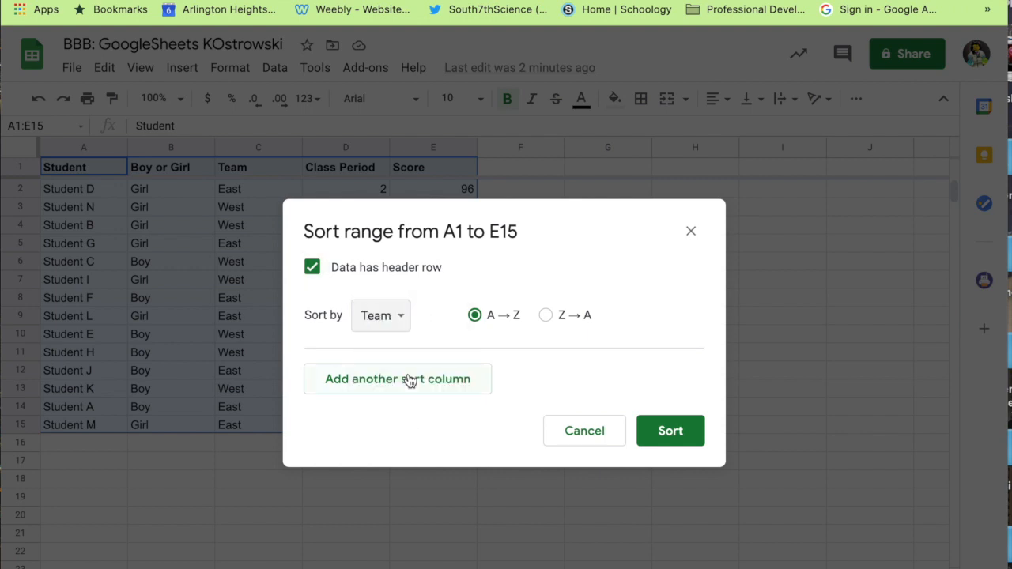
left_click(409, 381)
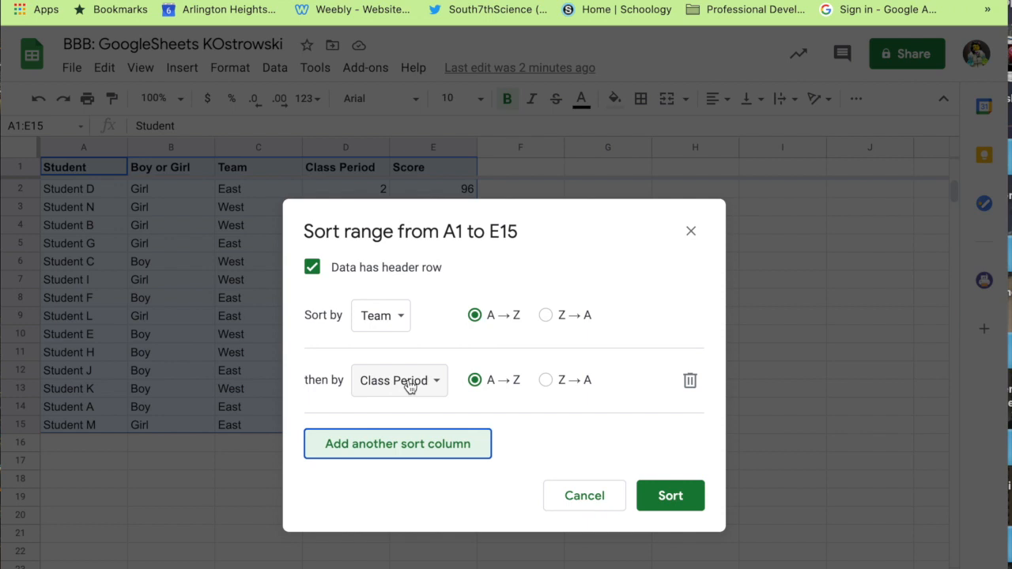
left_click(410, 383)
left_click(412, 327)
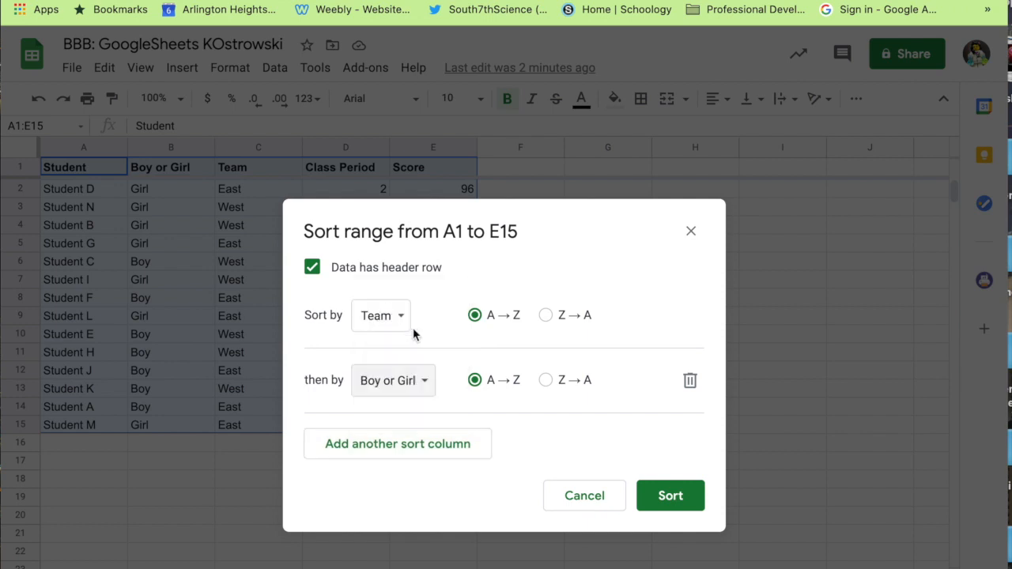
left_click(670, 496)
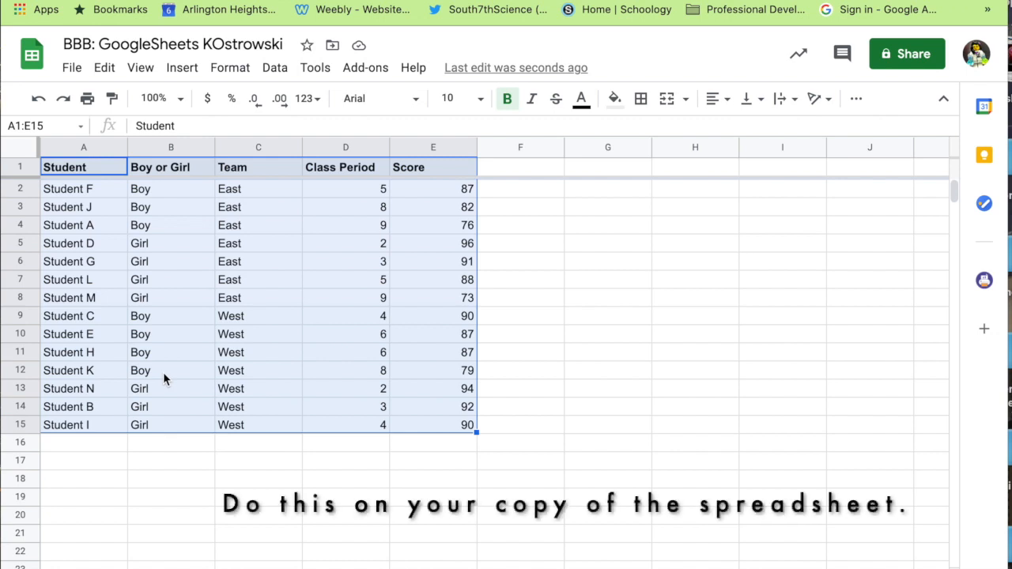
Step: Deselect the sorted data, switch to the Schoology assessment, and read Question 3 and the questions below it
left_click(170, 533)
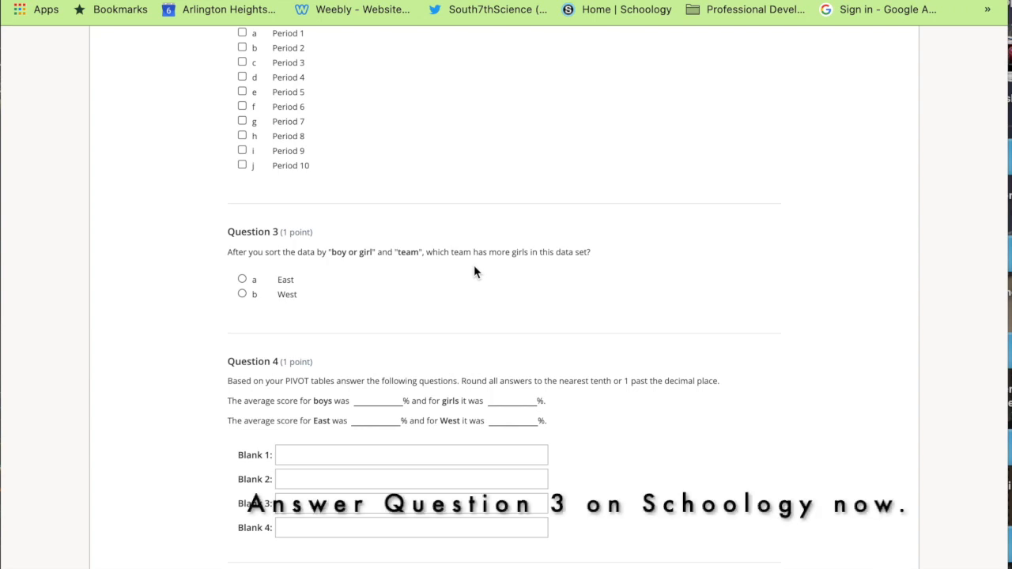
scroll(474, 256, "down", 3)
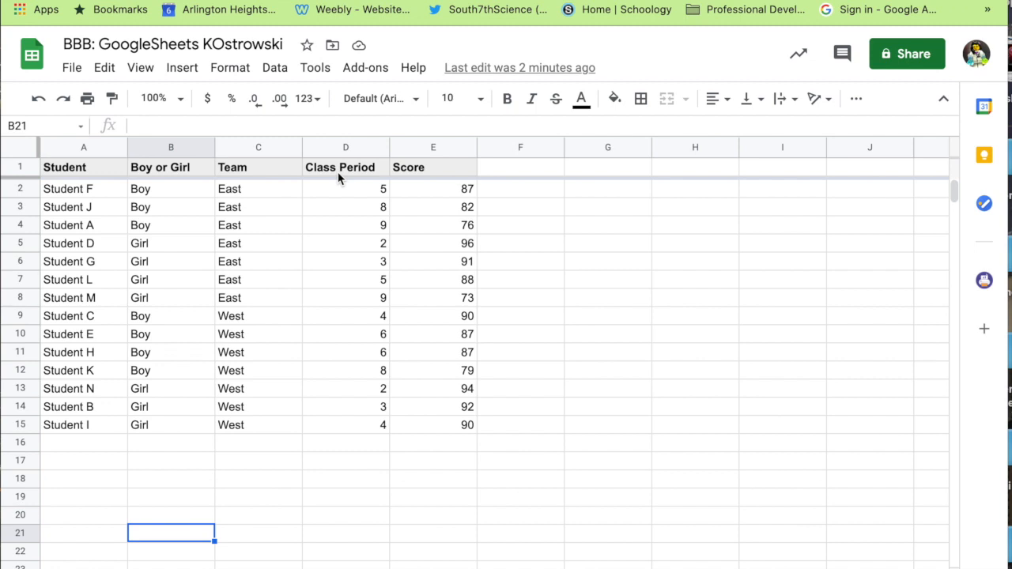
Step: Create a pivot table in a new sheet from the data range A1:E15 in Google Sheets
left_click(79, 174)
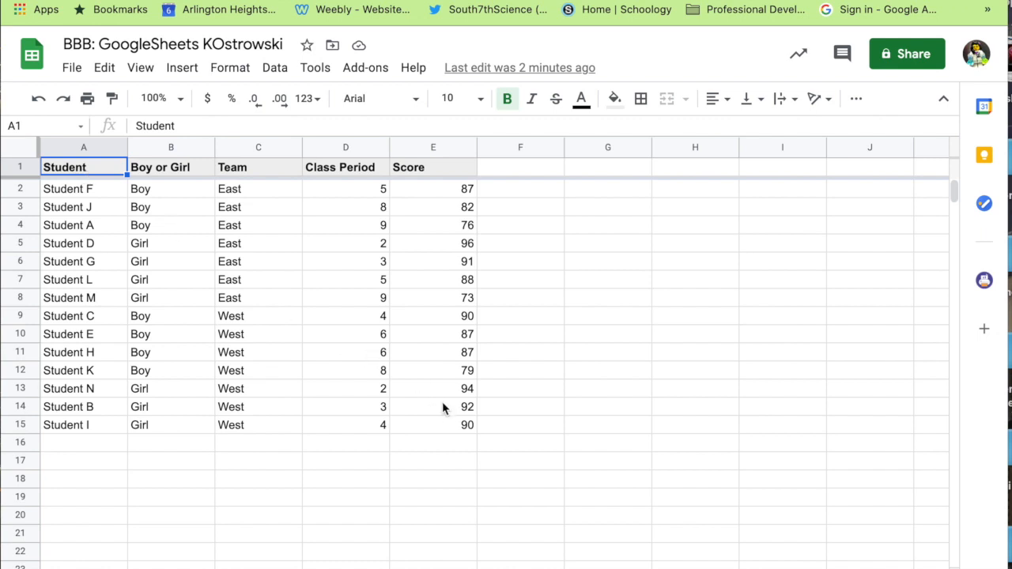
left_click(451, 424, "shift")
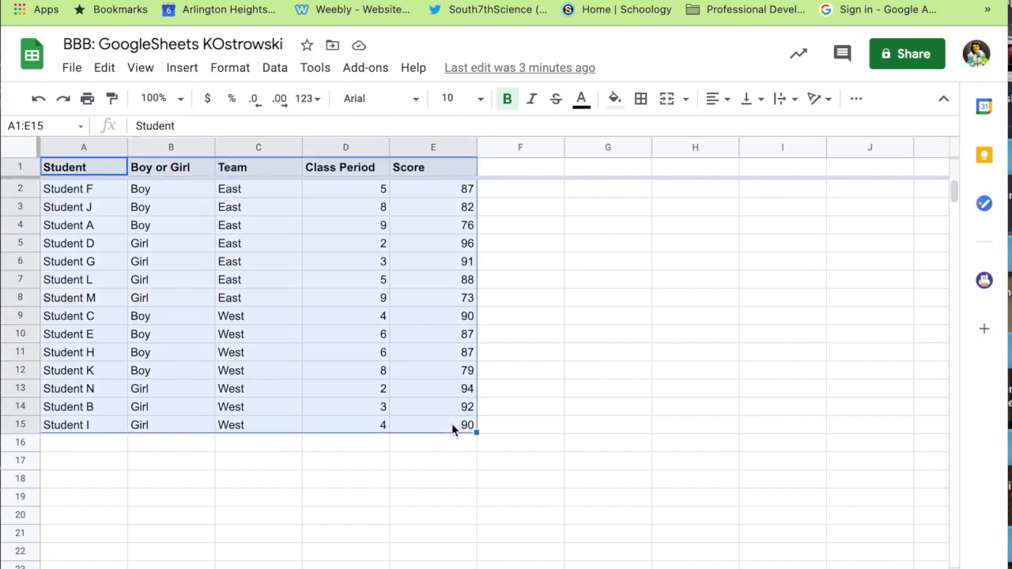
left_click(277, 72)
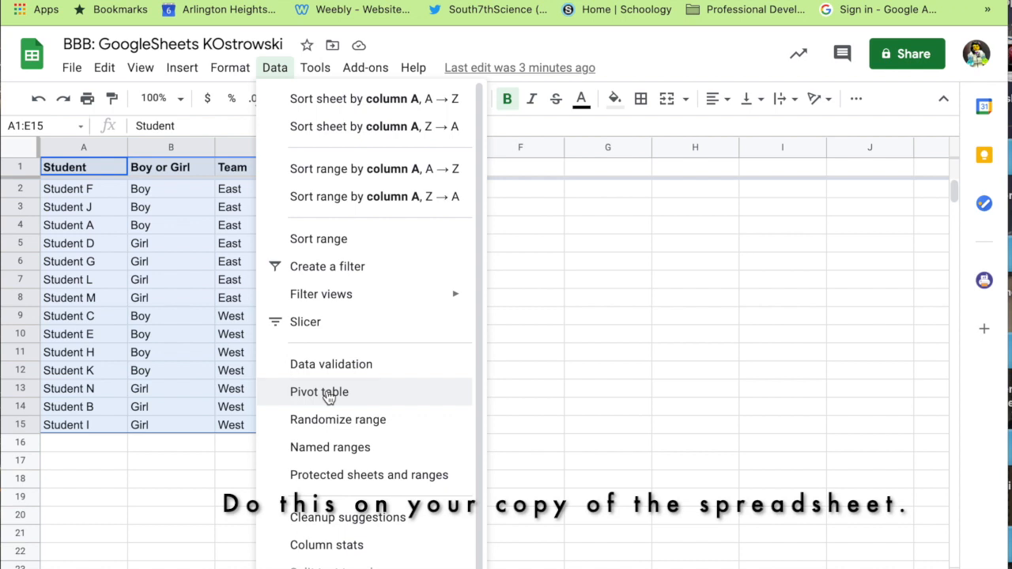
left_click(328, 395)
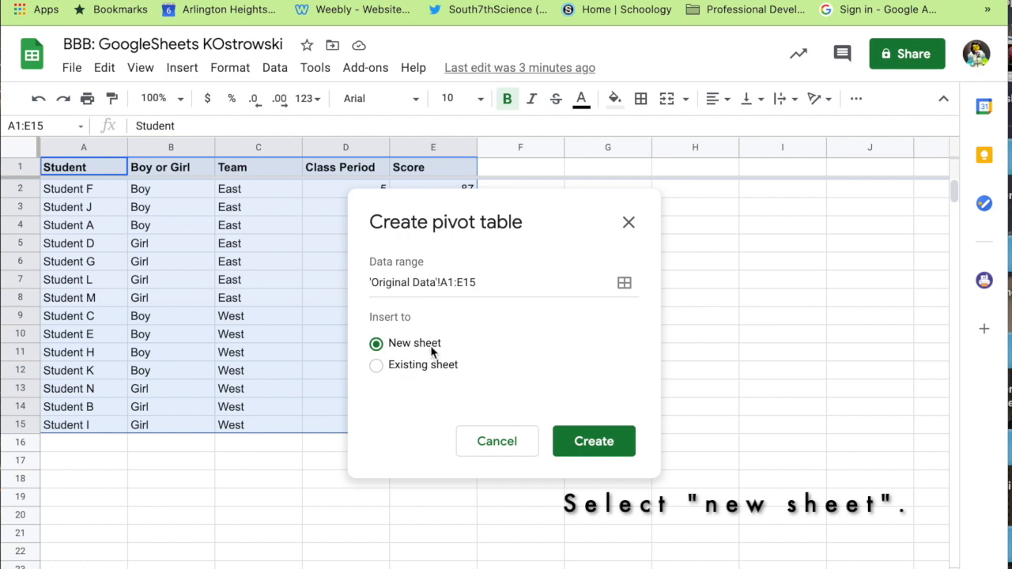
left_click(587, 443)
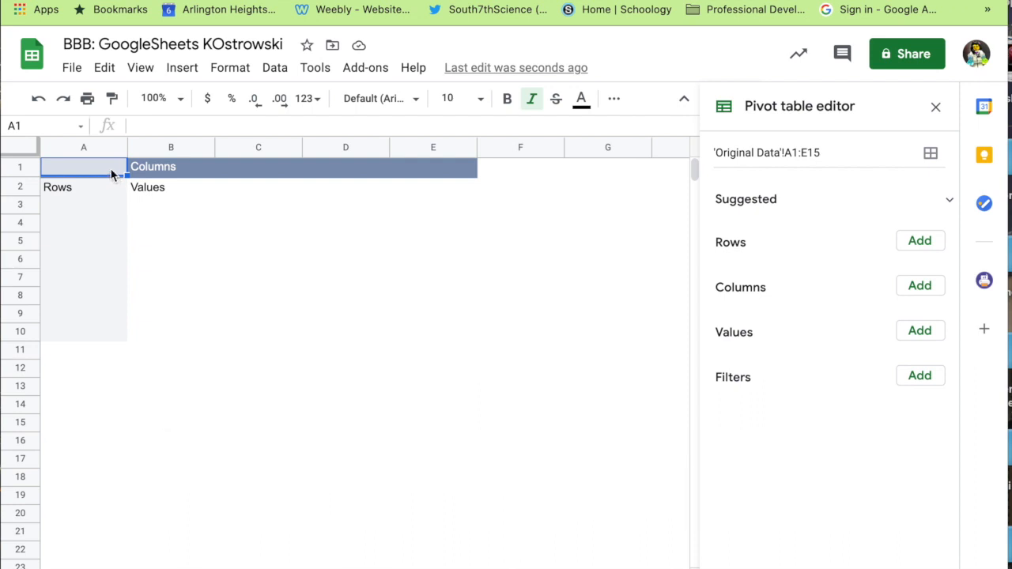
Step: Build the pivot table with Boy or Girl as rows and Score as values, summarized by AVERAGE
left_click(920, 242)
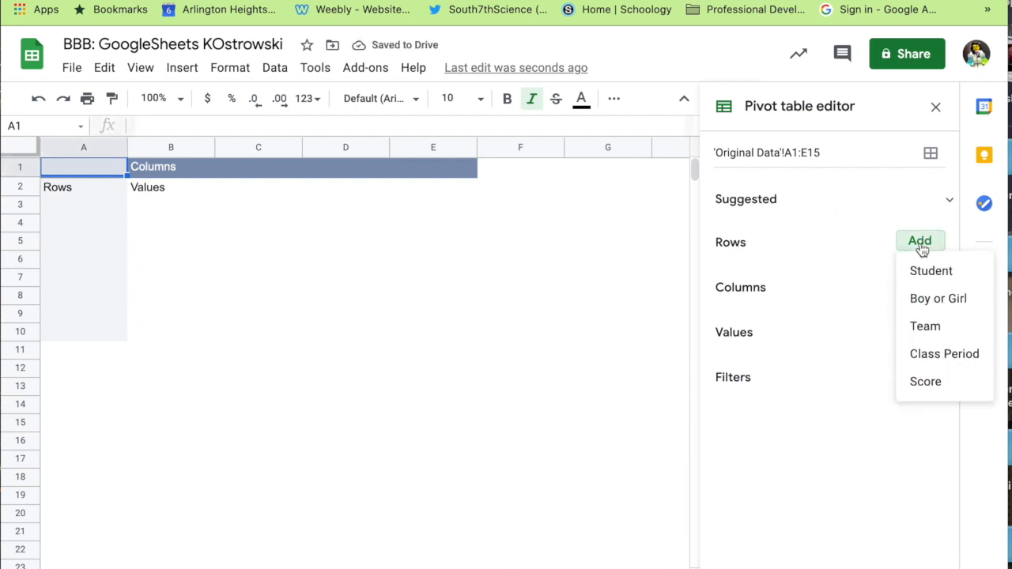
left_click(941, 298)
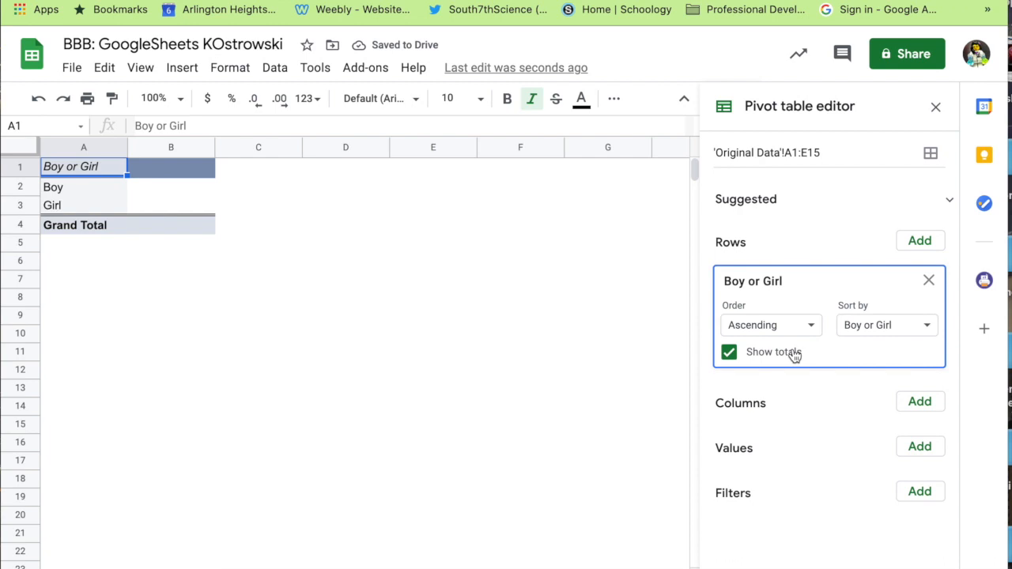
left_click(919, 448)
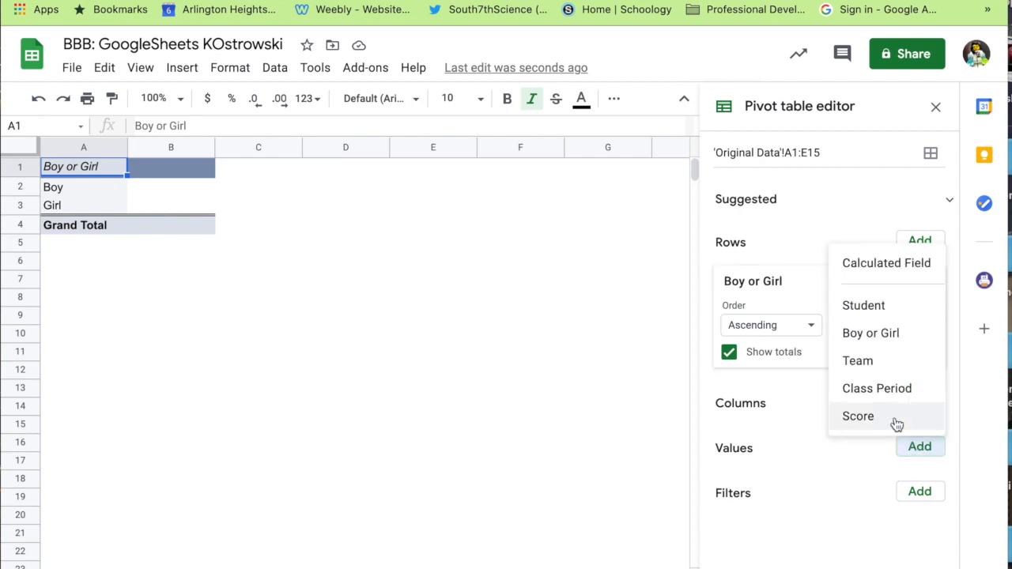
left_click(896, 420)
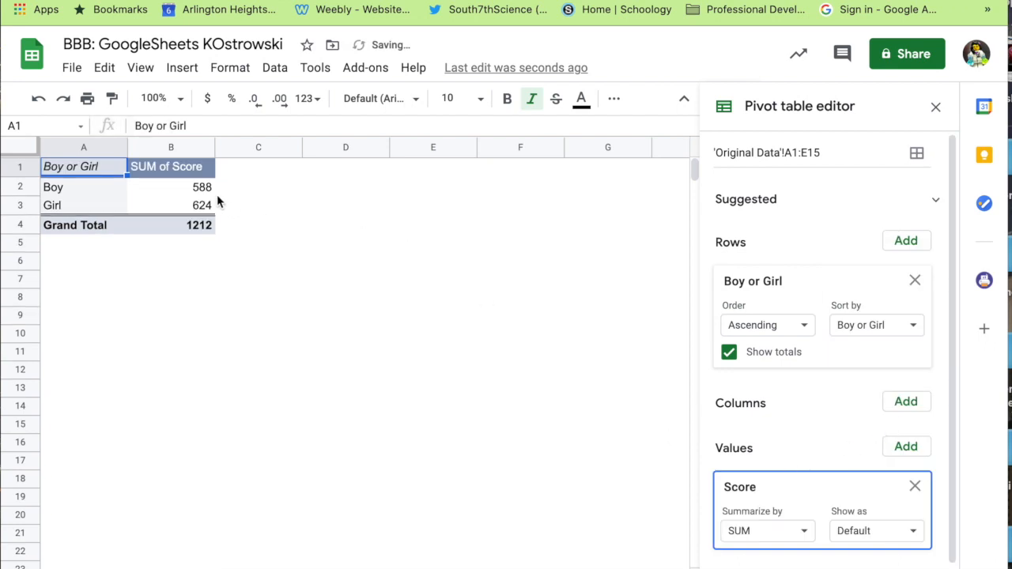
left_click(765, 534)
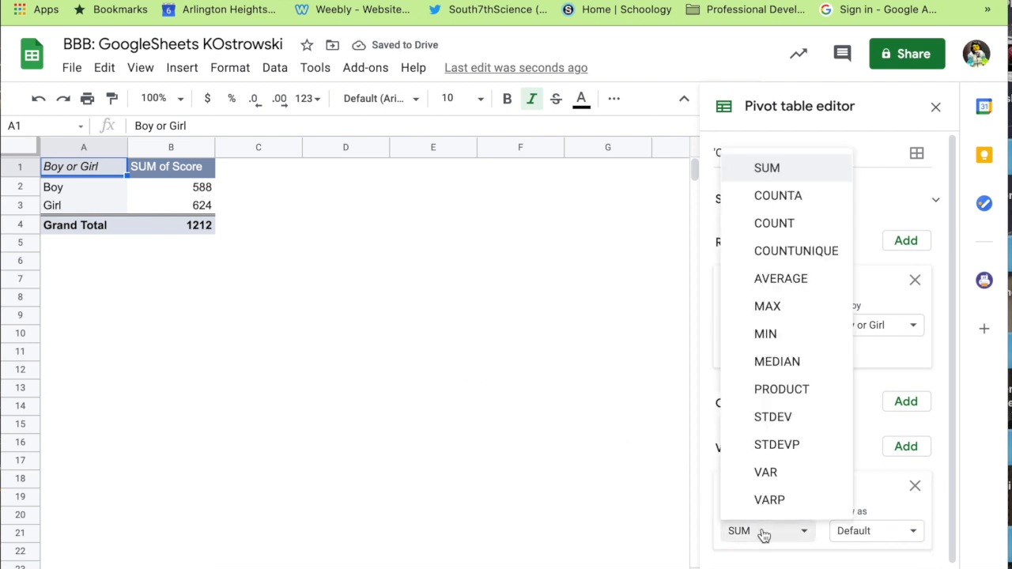
left_click(786, 286)
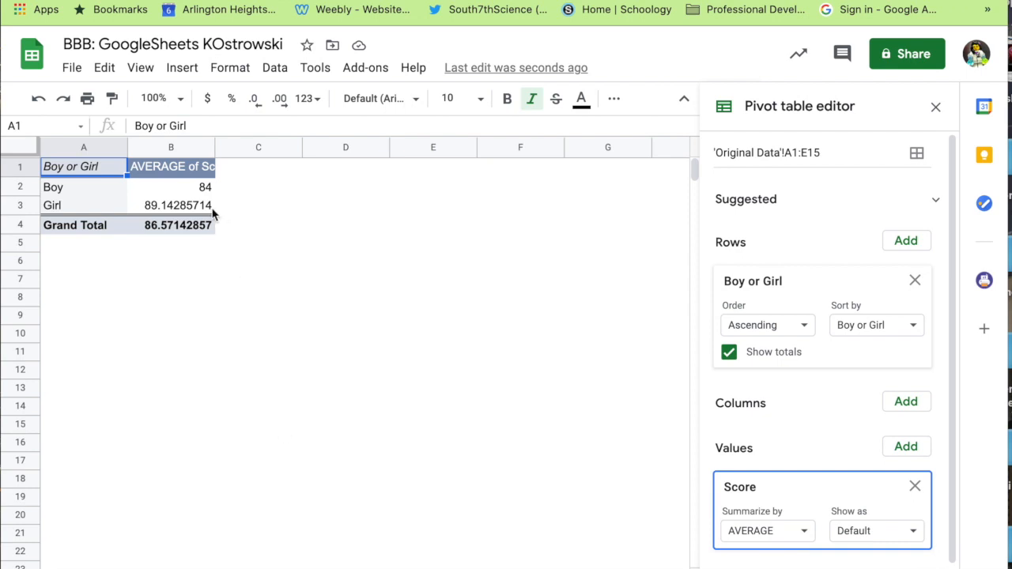
Step: Return to the Original Data sheet and create a second pivot table from A1:E15 in a new sheet
left_click(150, 568)
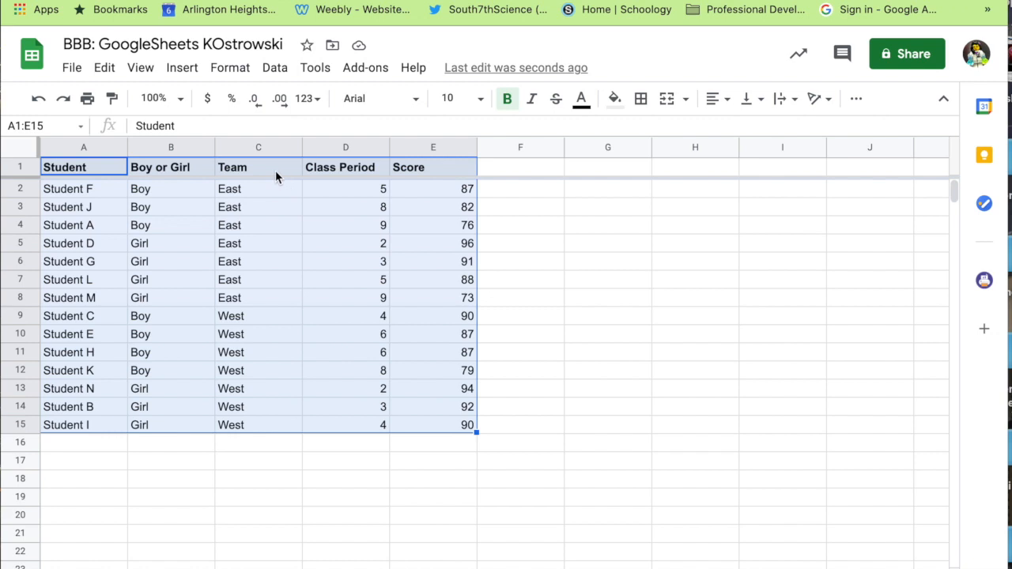
left_click(275, 68)
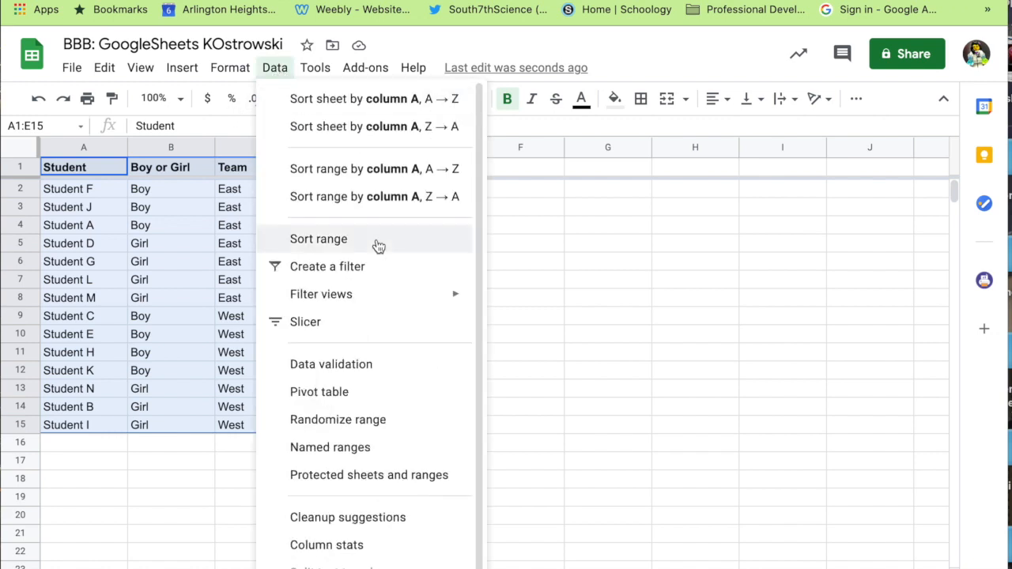
left_click(346, 398)
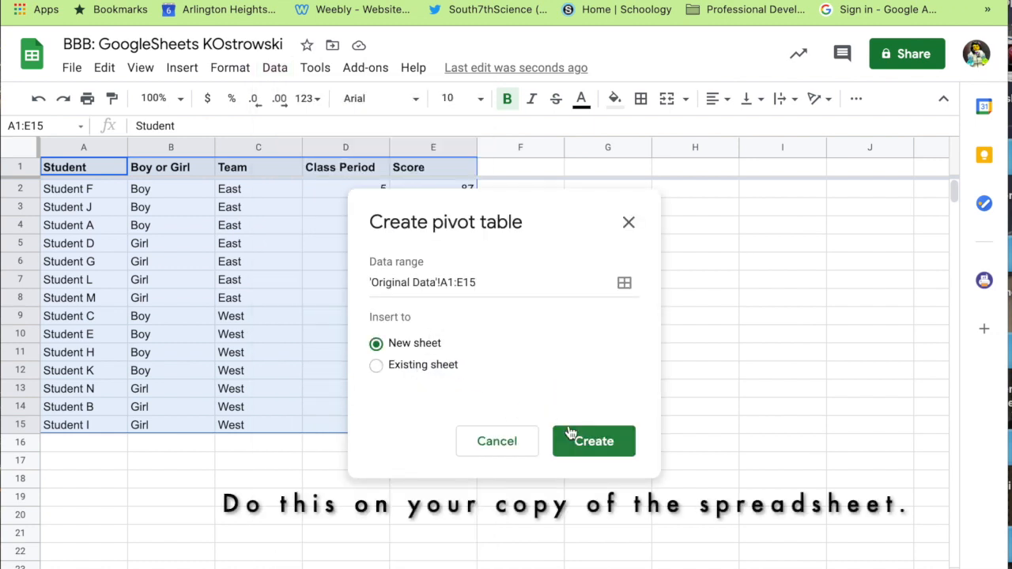
left_click(600, 443)
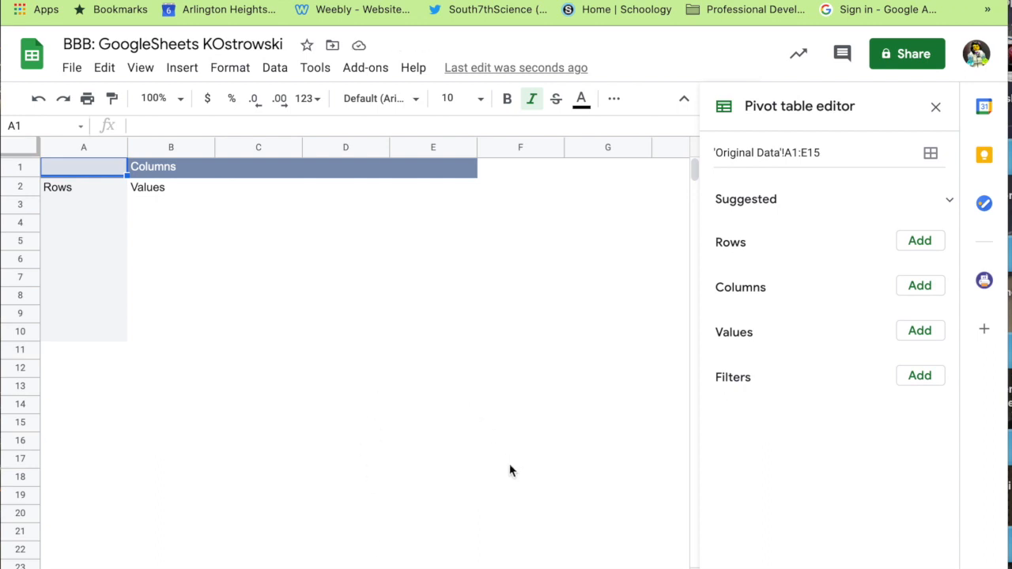
left_click(103, 170)
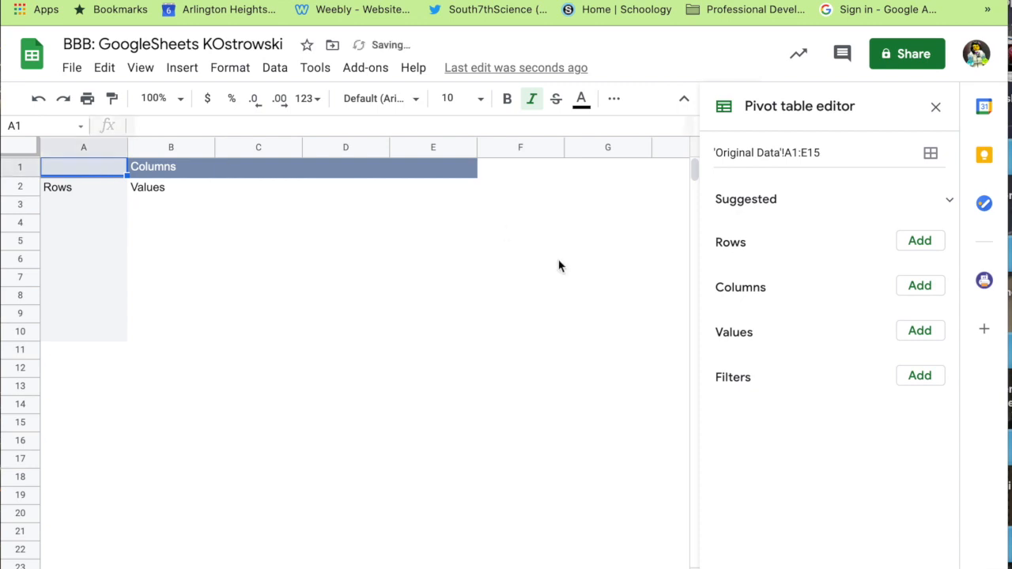
Step: Set Team as the pivot table's rows and Score as its values, summarized by AVERAGE
left_click(920, 242)
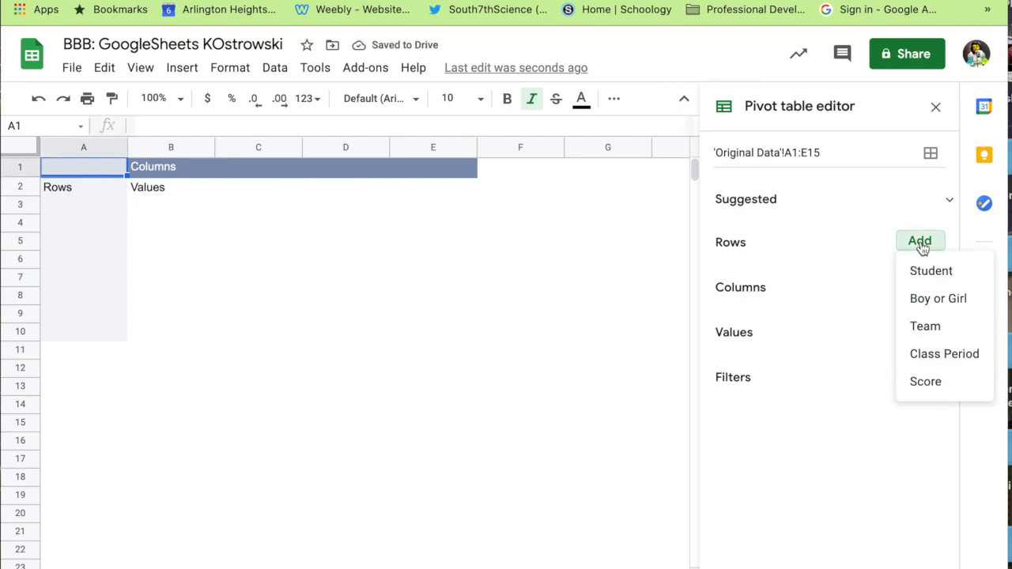
left_click(931, 335)
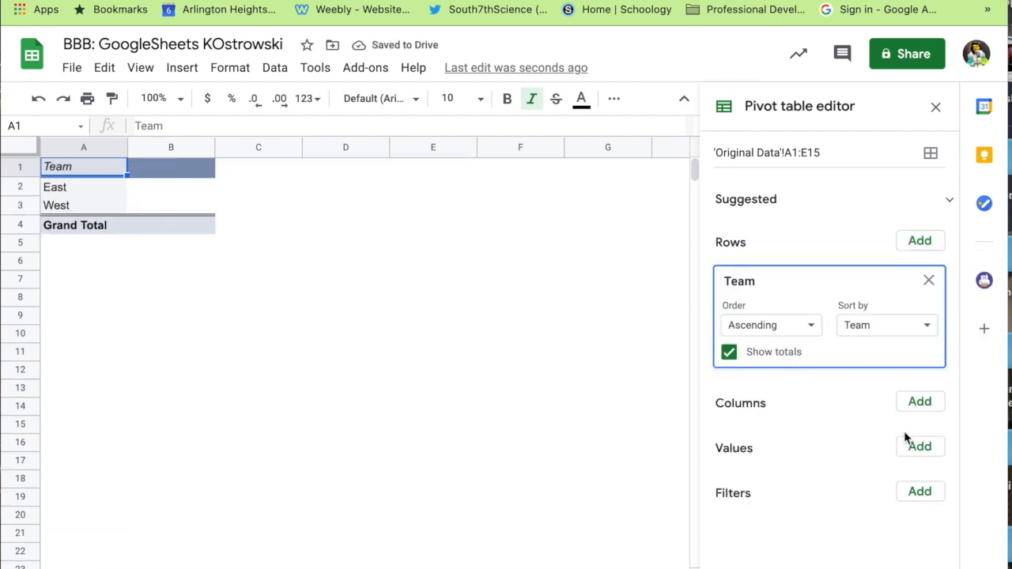
left_click(922, 452)
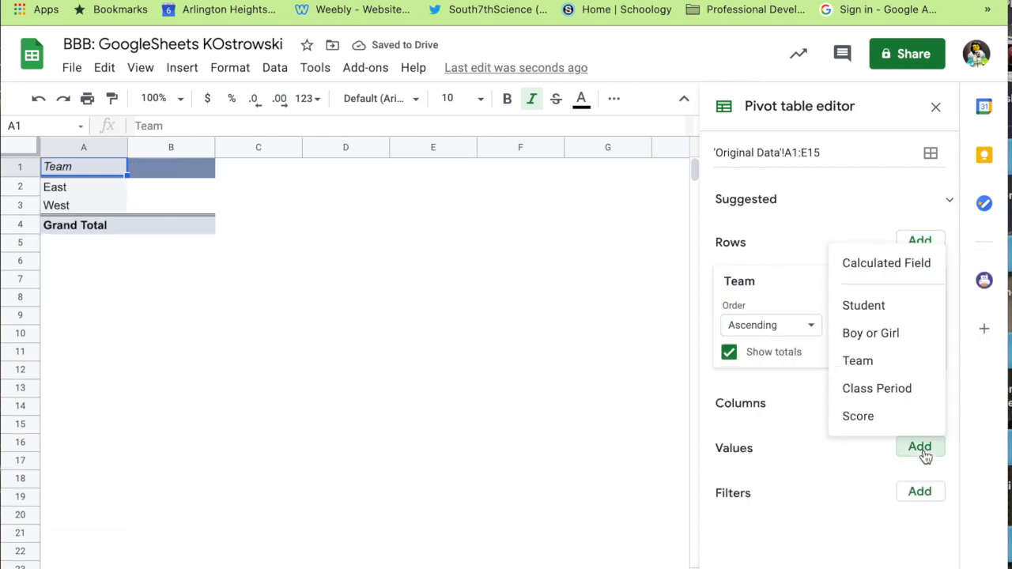
left_click(862, 421)
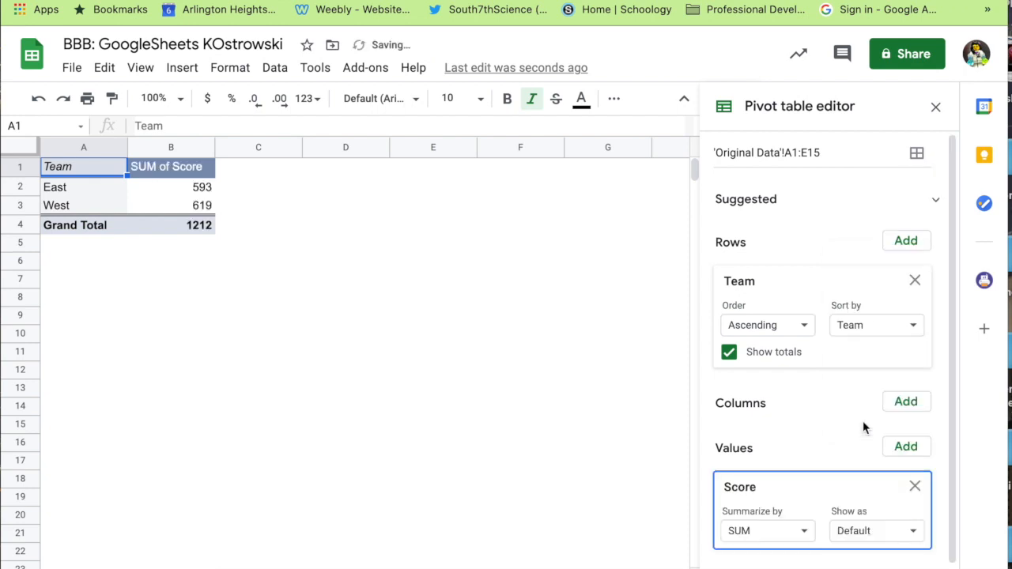
left_click(768, 532)
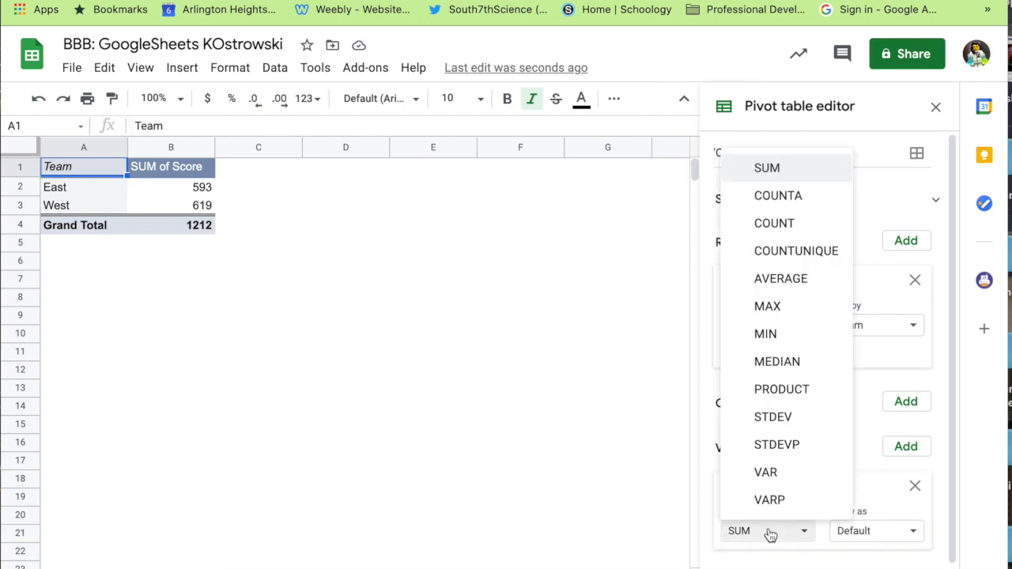
left_click(781, 281)
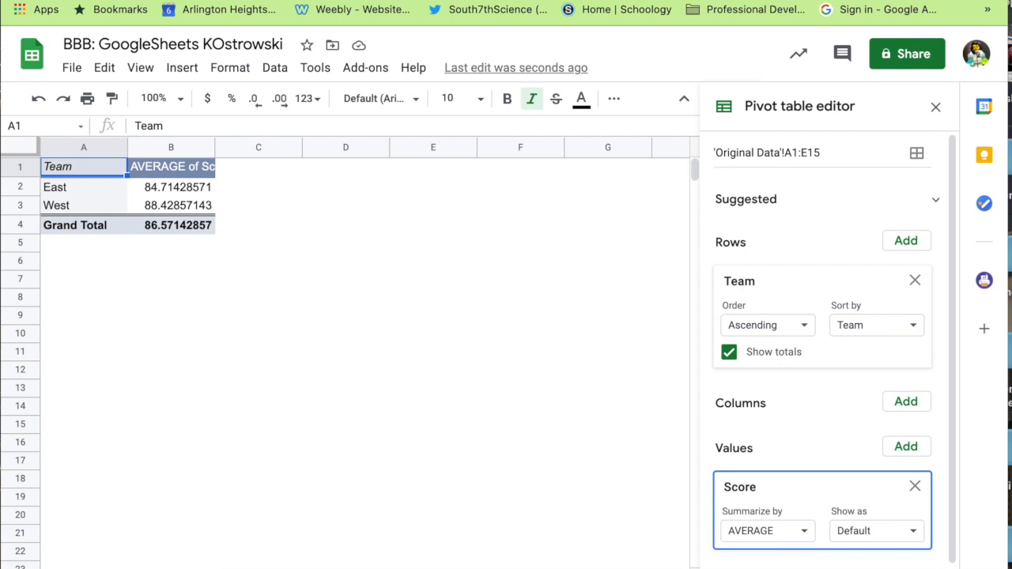
Step: Go back to the Original Data sheet and create a third pivot table from A1:E15 in a new sheet
left_click(118, 567)
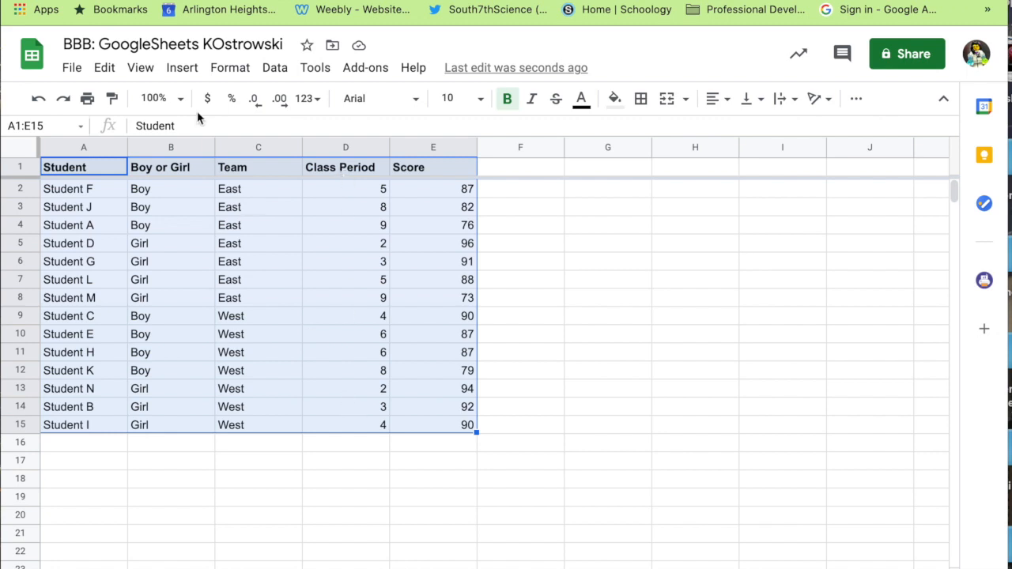
left_click(275, 71)
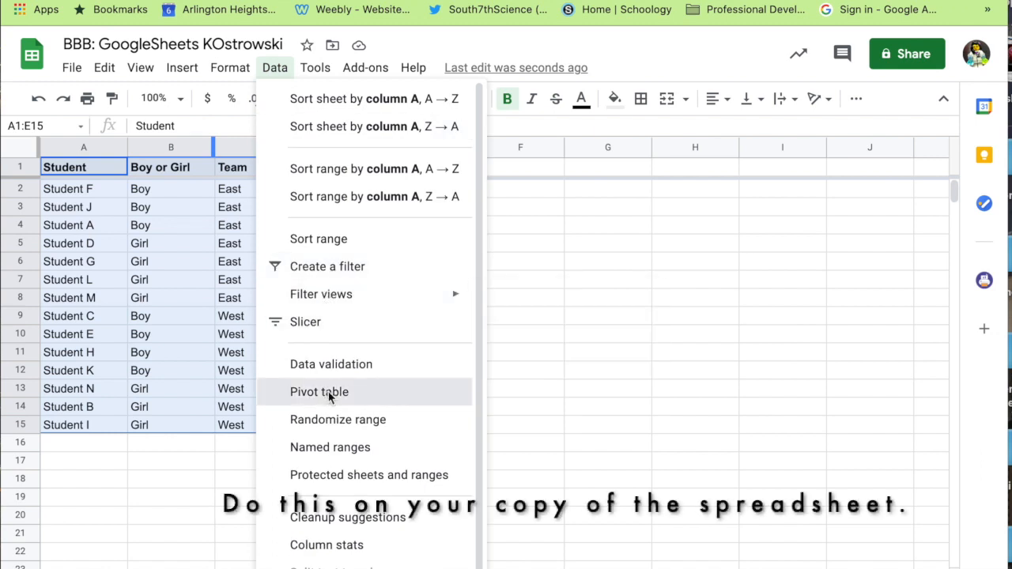
left_click(324, 392)
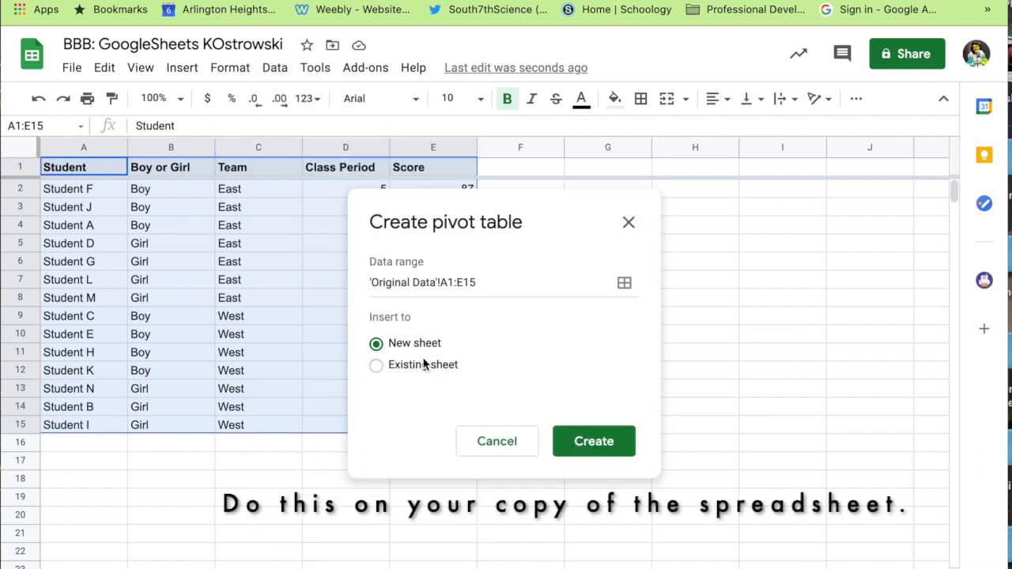
left_click(582, 444)
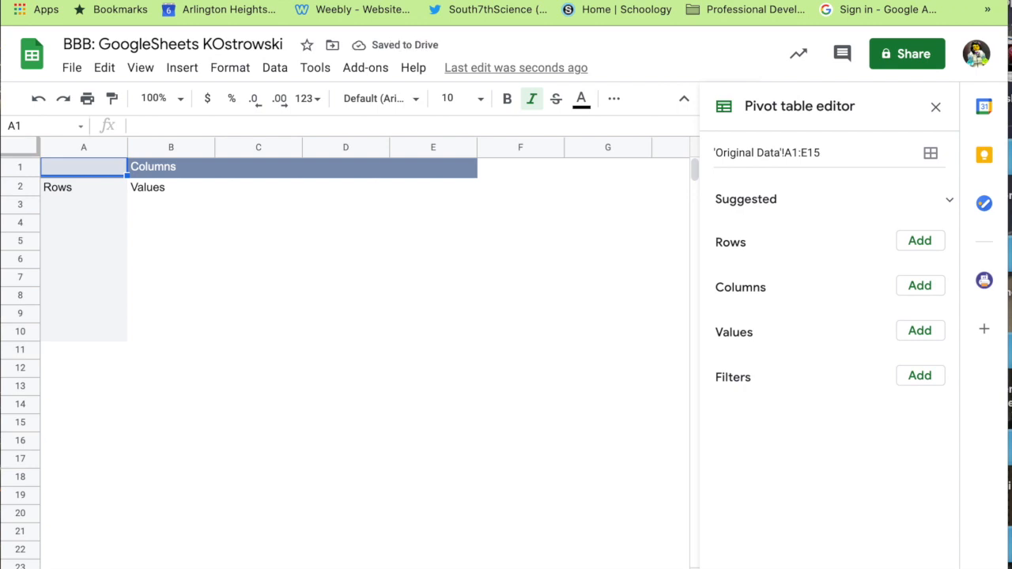
Step: Add Class Period to the pivot table's rows and Score to its values, summarized by AVERAGE
left_click(918, 248)
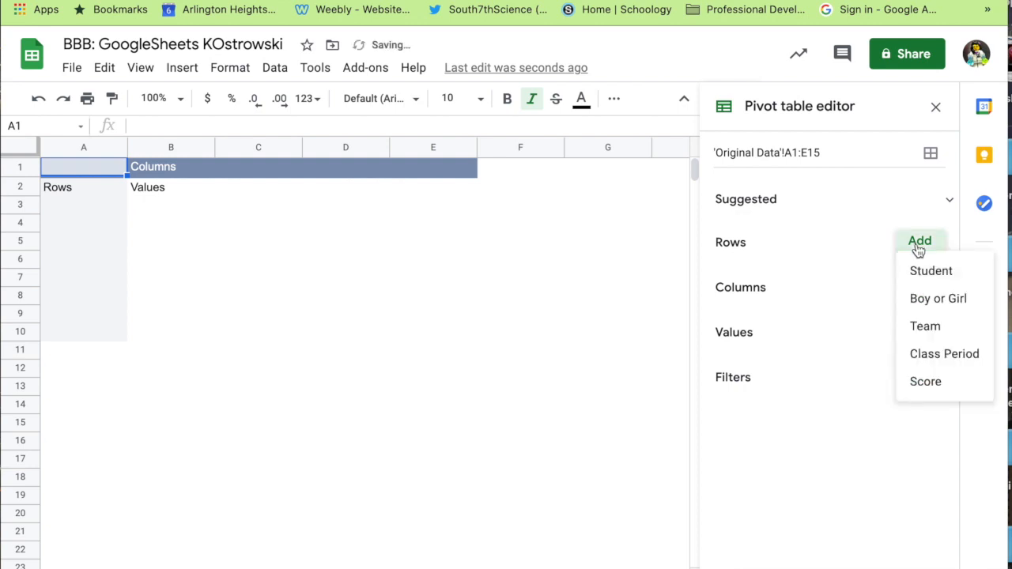
left_click(943, 356)
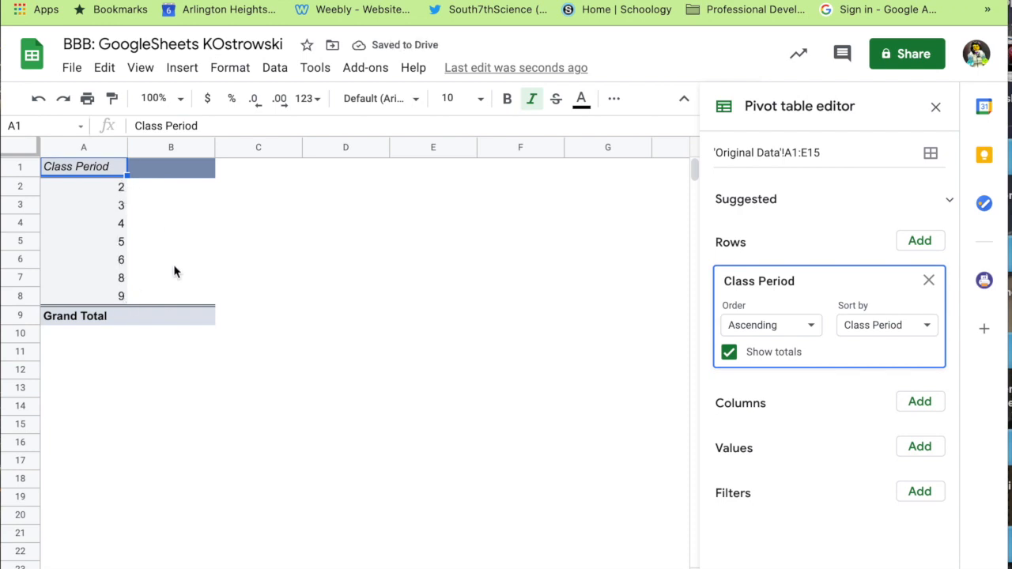
left_click(920, 448)
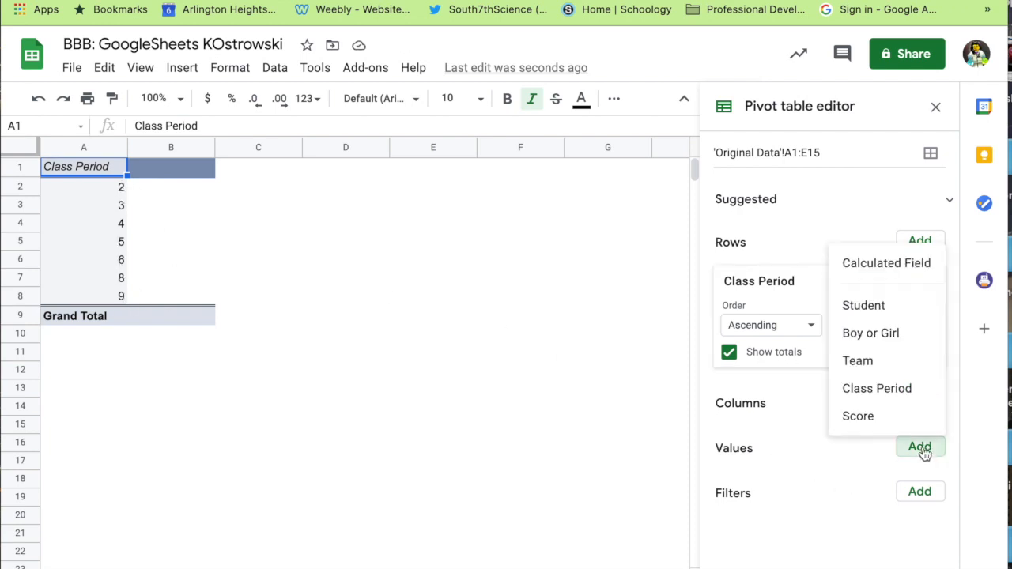
left_click(870, 426)
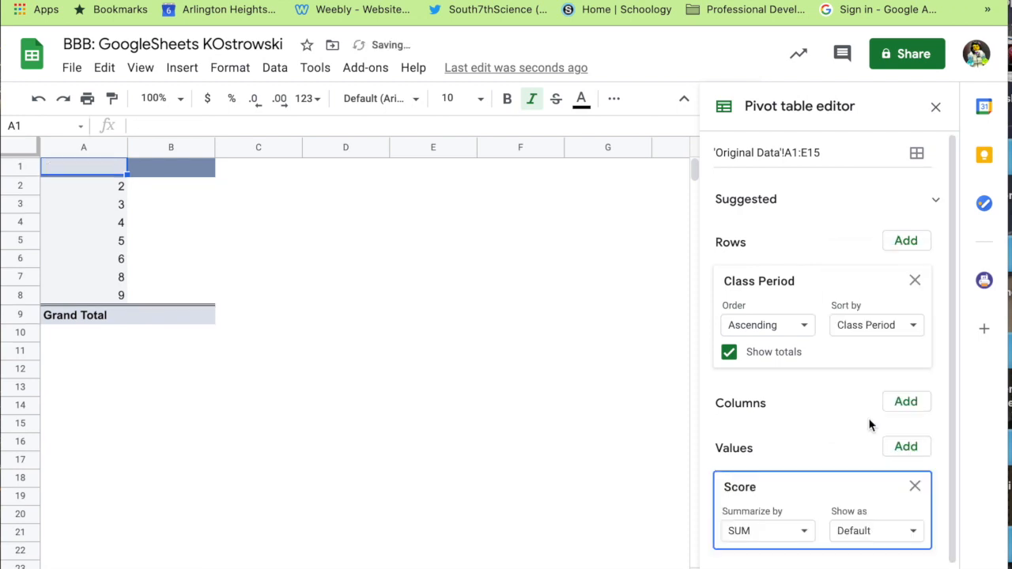
left_click(797, 537)
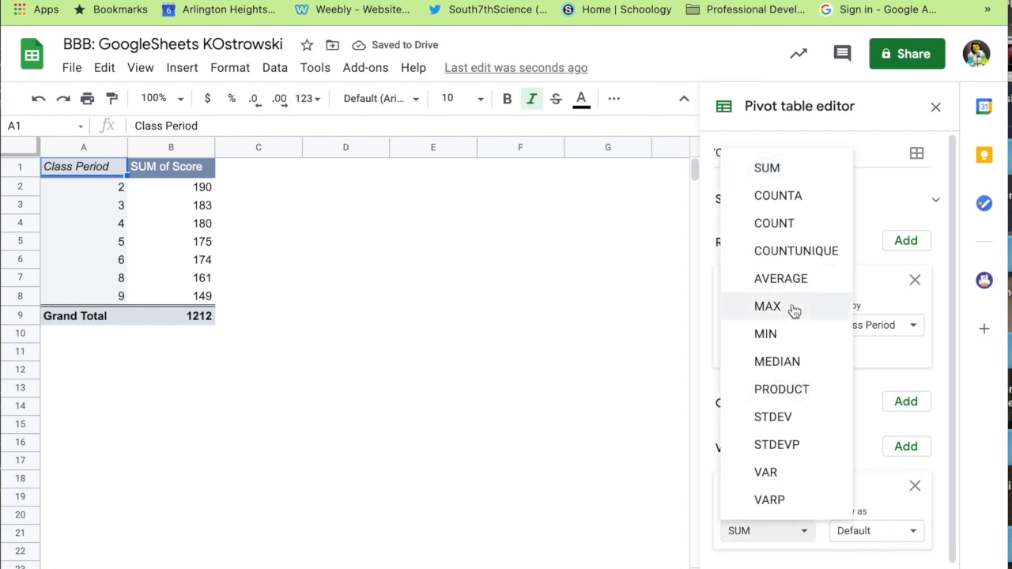
left_click(794, 278)
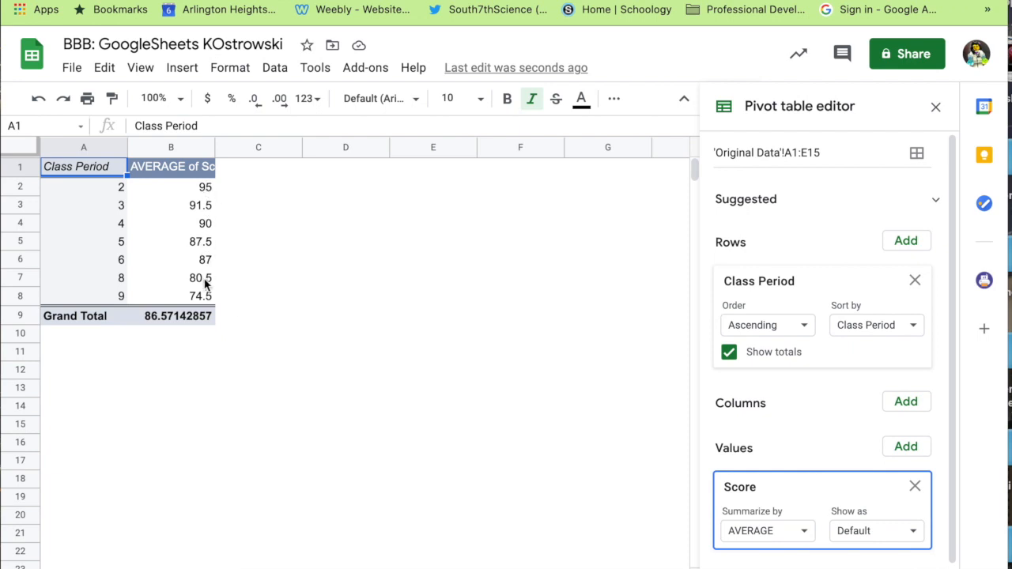
Step: Insert a column chart of the range A1:B3 on the sheet with the Boy or Girl pivot table
left_click(245, 567)
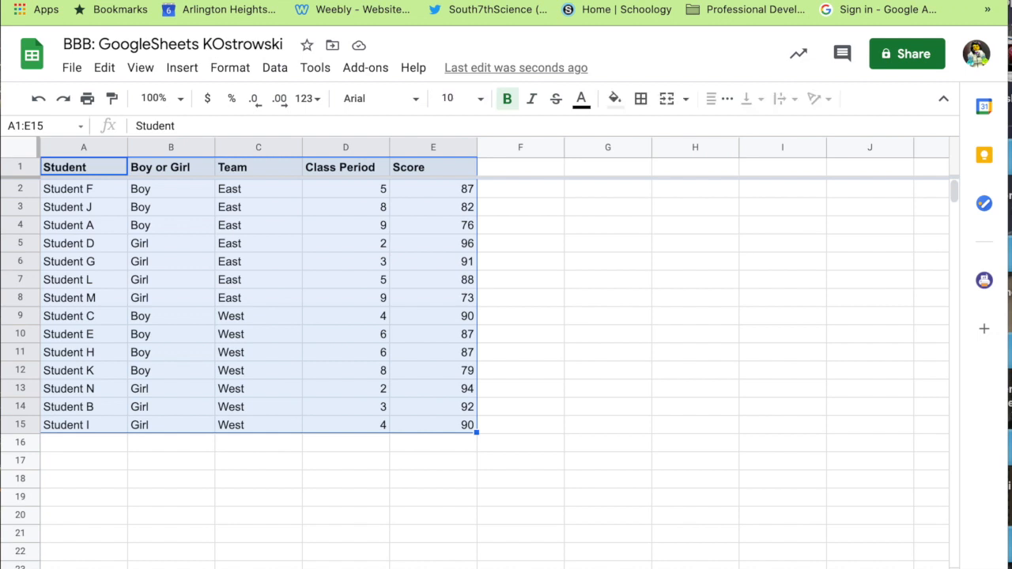
left_click(324, 1)
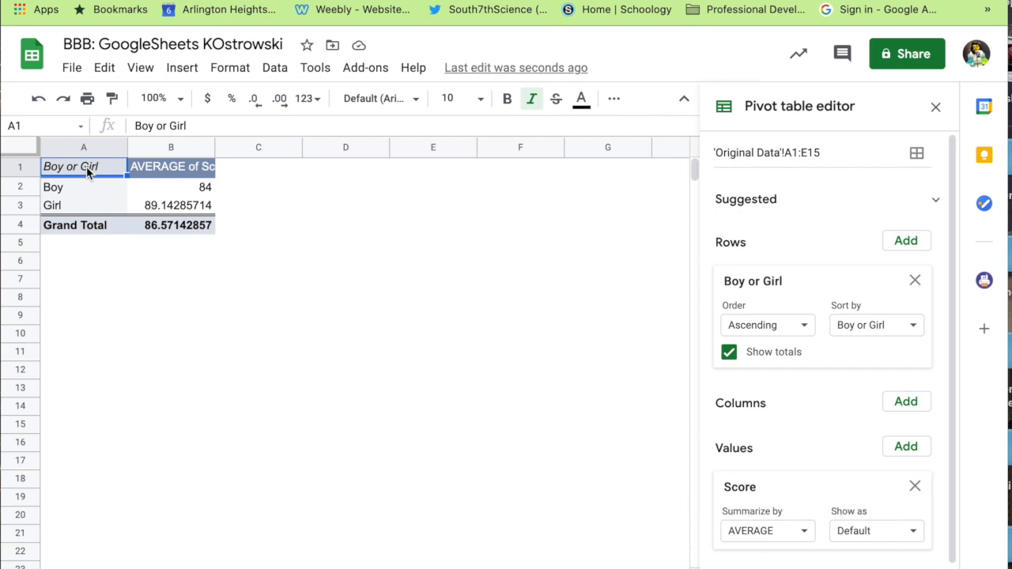
left_click(192, 207, "shift")
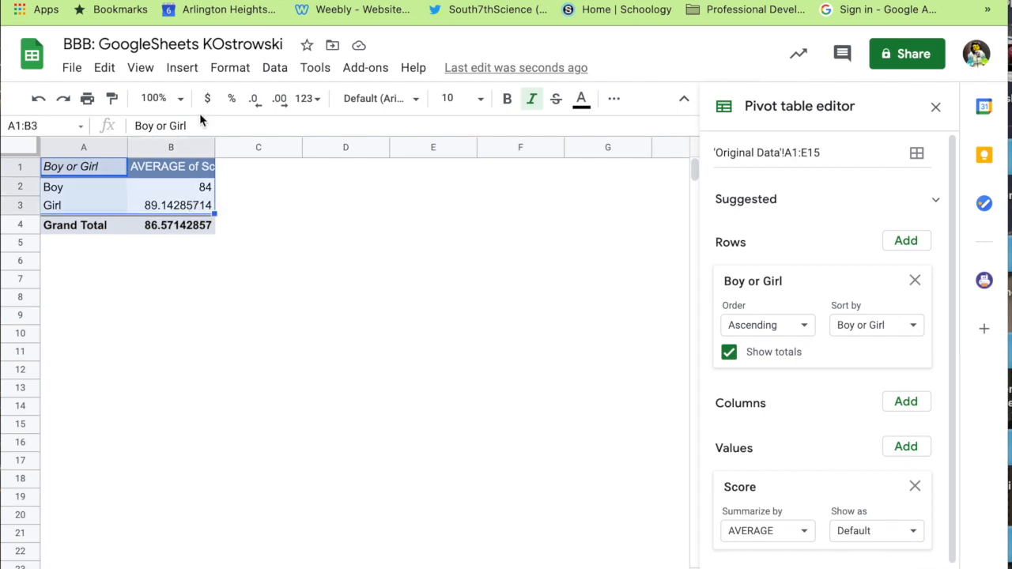
left_click(183, 69)
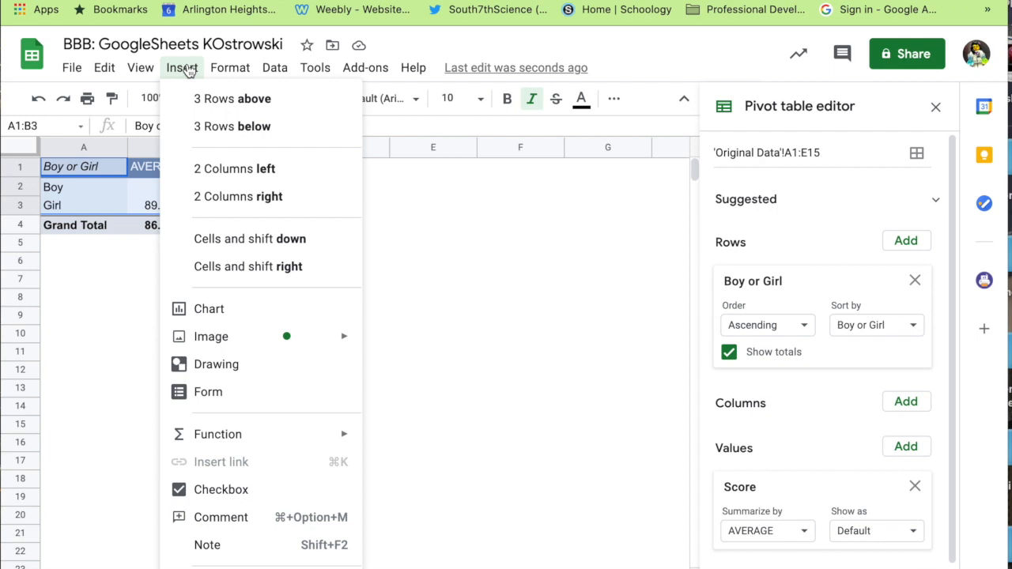
left_click(229, 309)
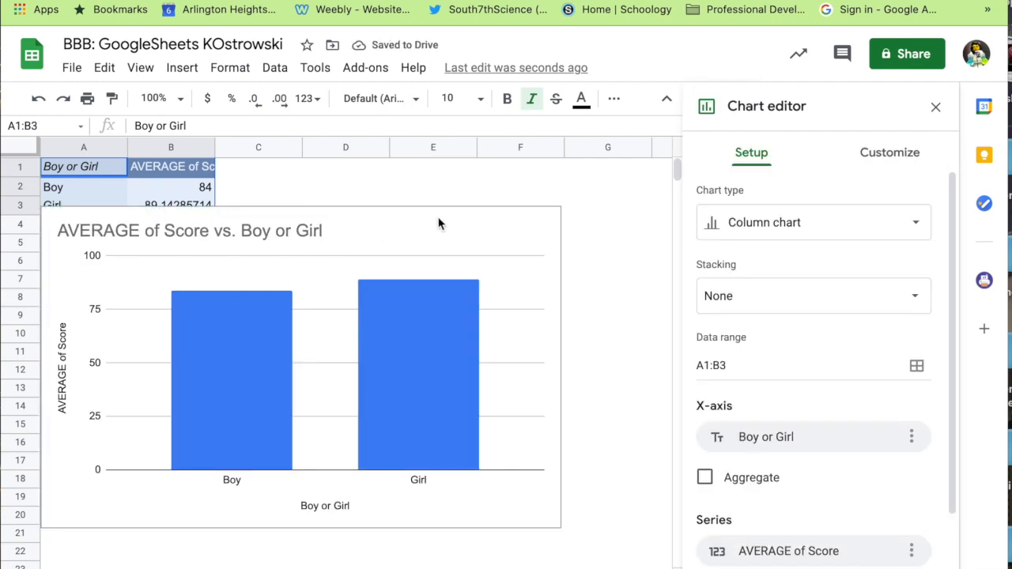
Step: Shrink the average score chart and place it beside the pivot table, starting in column C near row 1
left_click(496, 224)
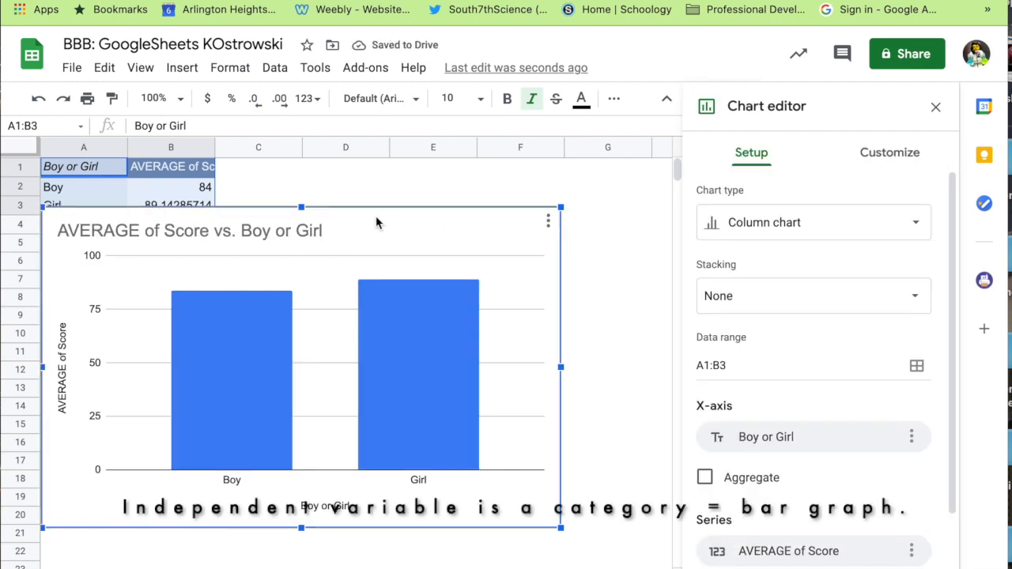
left_click_drag(428, 225, 560, 205)
left_click_drag(224, 189, 321, 252)
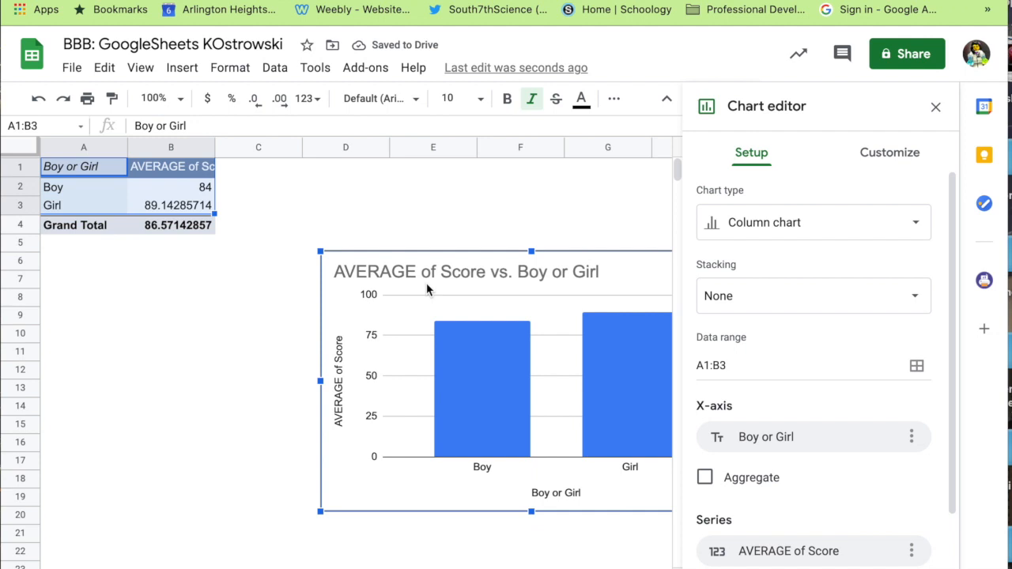
left_click_drag(382, 261, 302, 180)
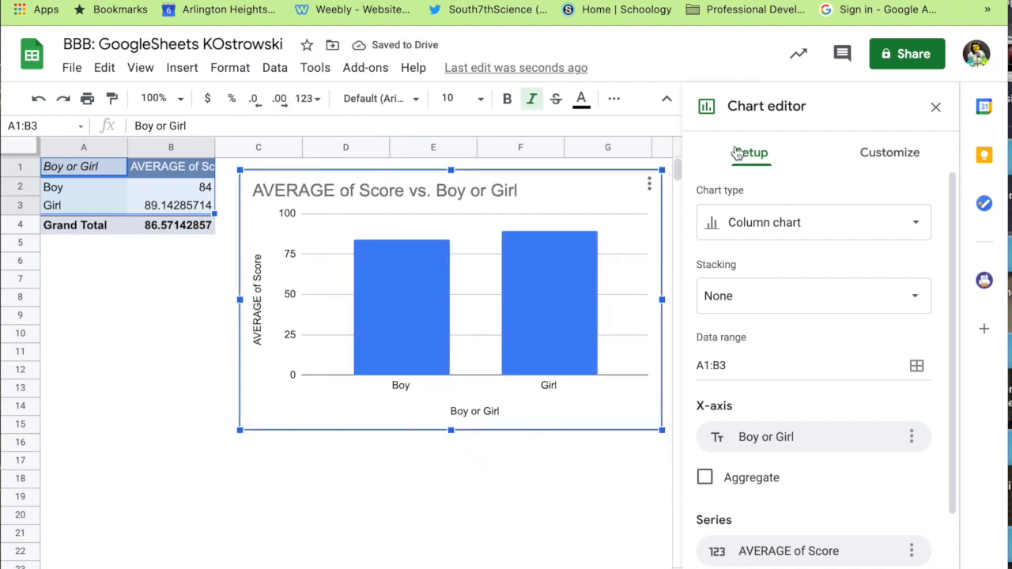
Step: Insert a column chart of the range A1:B3 on the Team pivot table's sheet and place it beside the table from column C
left_click(938, 108)
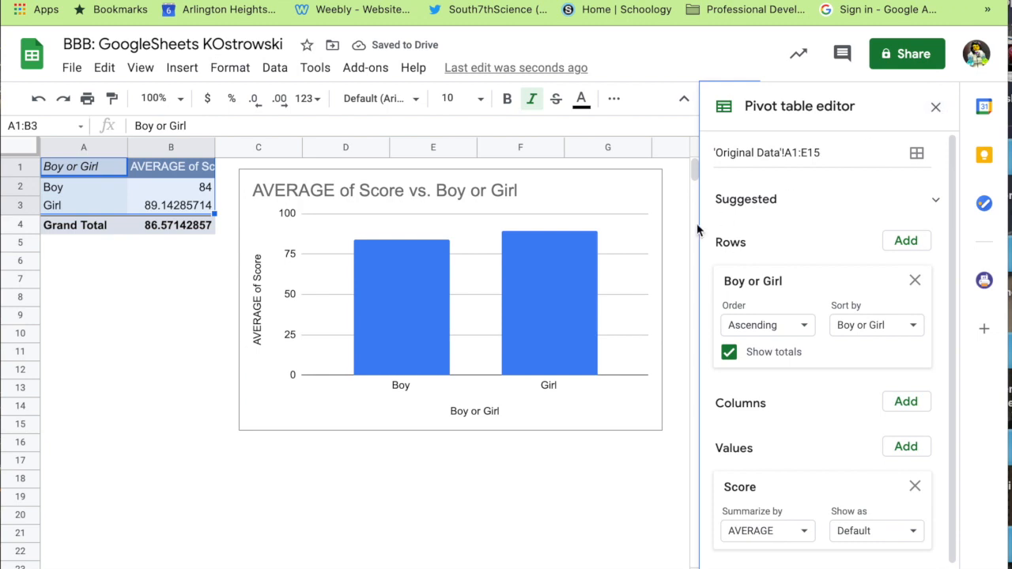
left_click(935, 107)
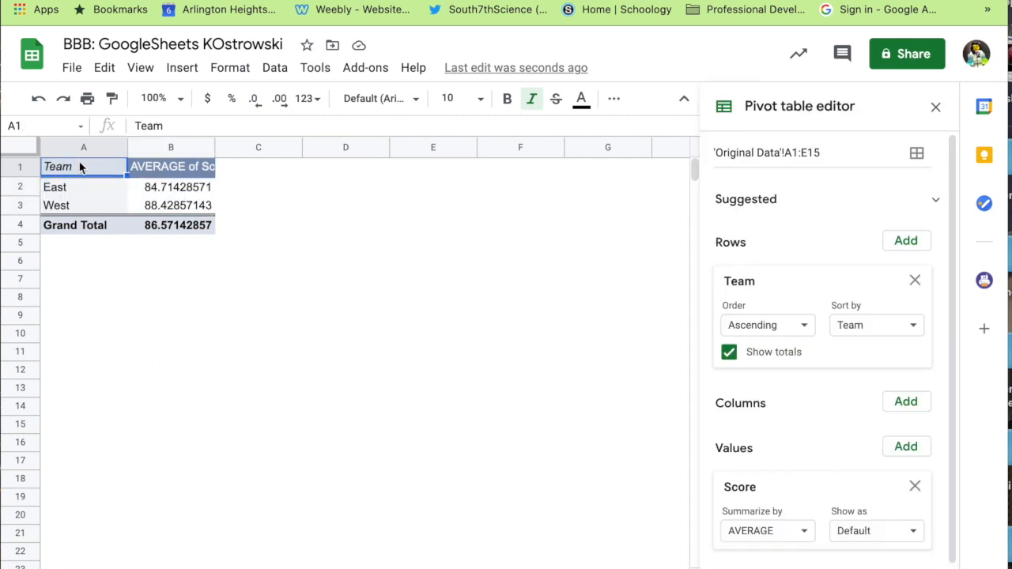
left_click(174, 212, "shift")
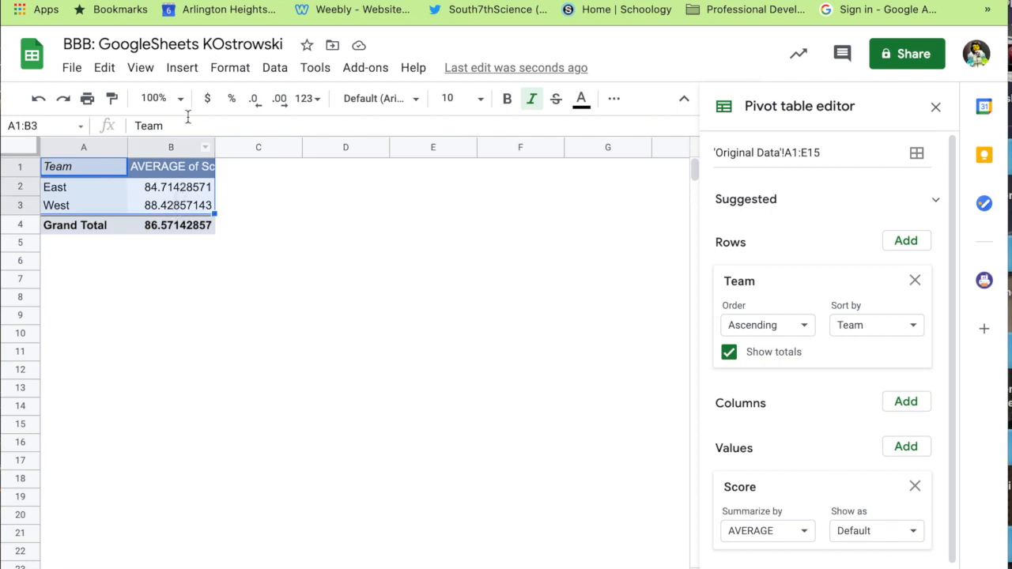
left_click(184, 69)
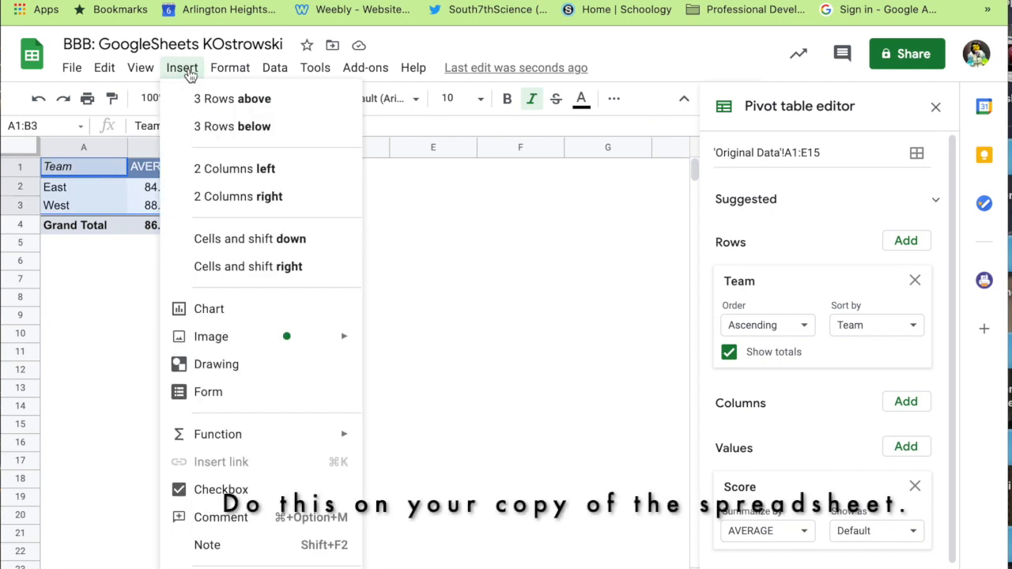
left_click(223, 309)
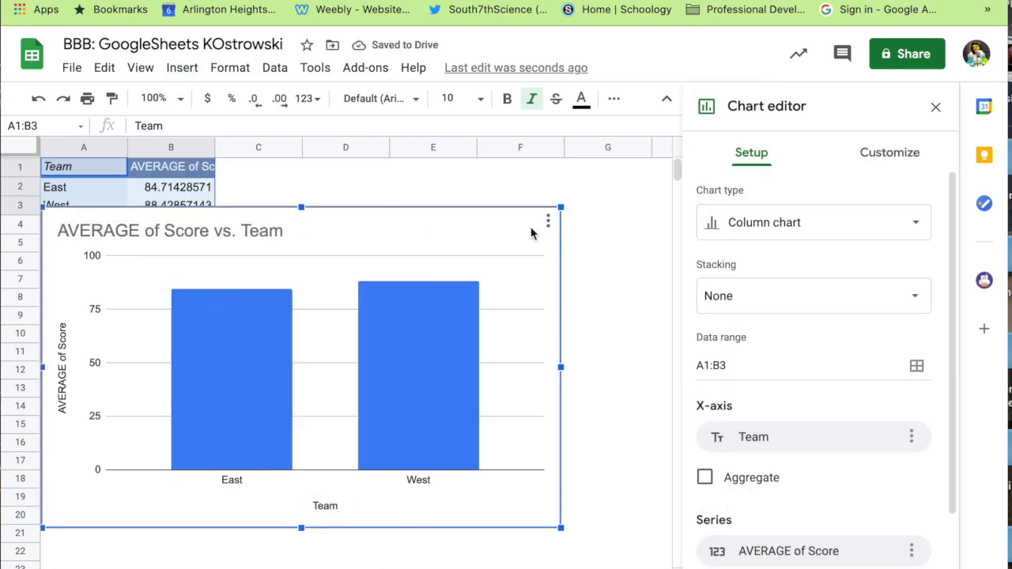
left_click_drag(366, 299, 561, 200)
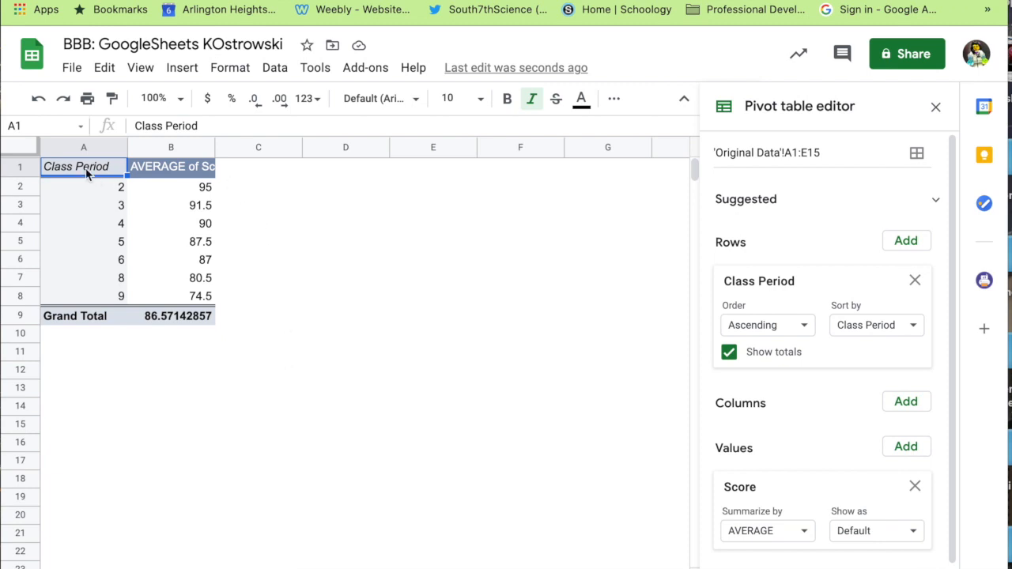
Step: Insert a line chart of the range A1:B8 on the sheet with the Class Period pivot table
left_click(196, 299, "shift")
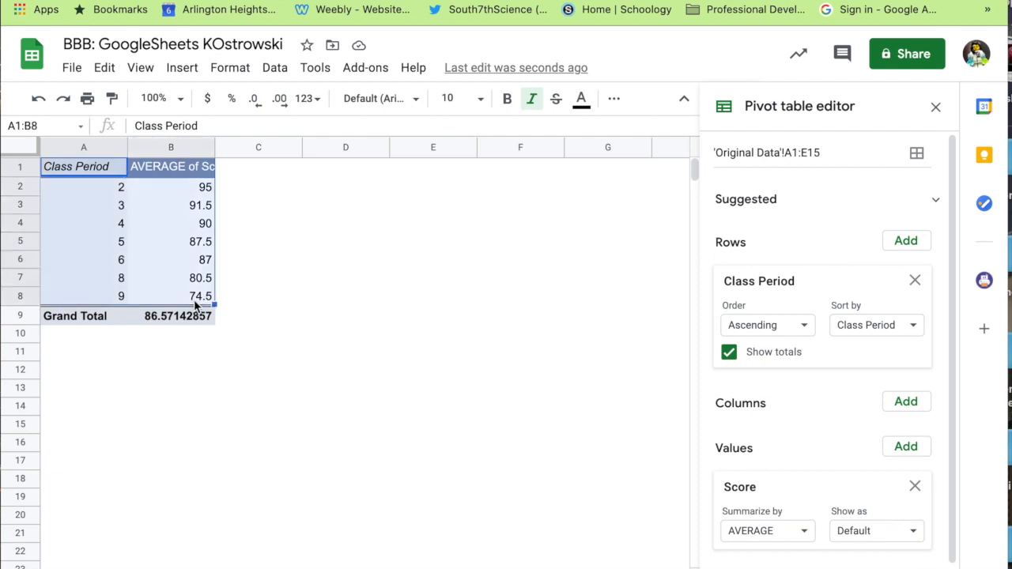
left_click(190, 70)
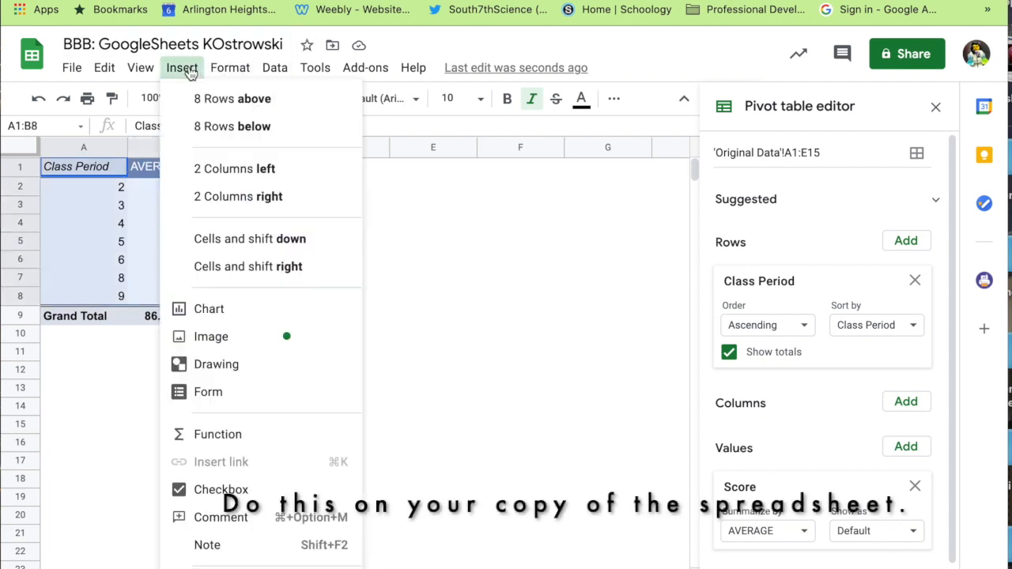
left_click(229, 310)
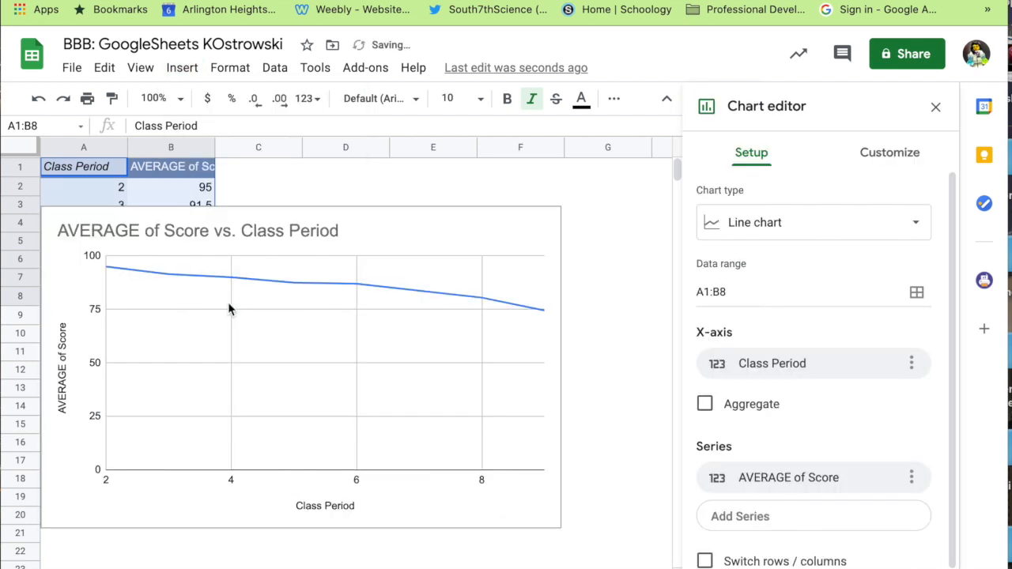
Step: Shrink the Class Period line chart and place it beside the pivot table, starting in column C near row 1
left_click(448, 237)
left_click_drag(561, 207, 464, 314)
left_click_drag(384, 280, 526, 203)
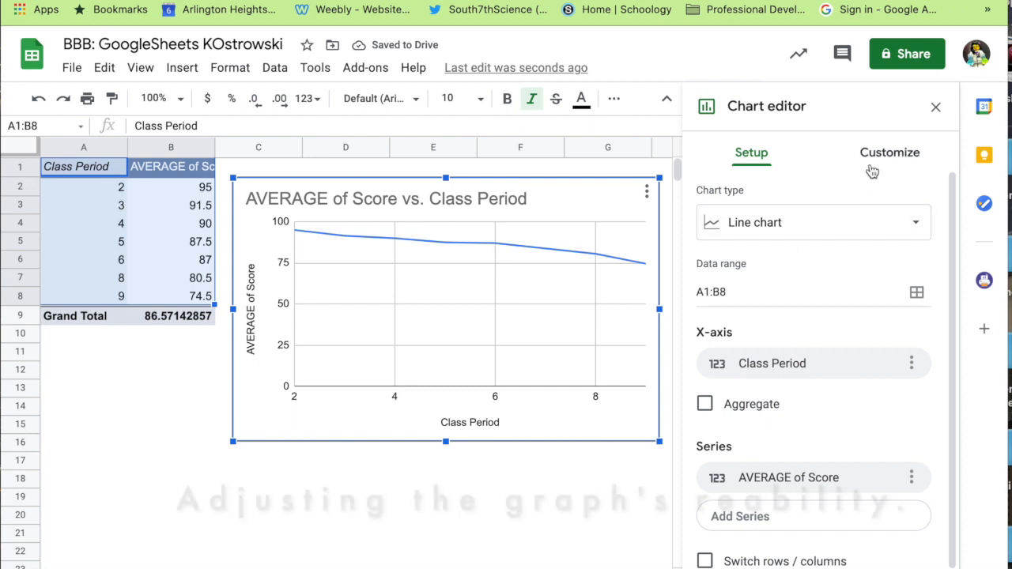
Step: Set the line chart's vertical axis maximum to 100 and its minimum to 70
scroll(847, 219, "down", 1)
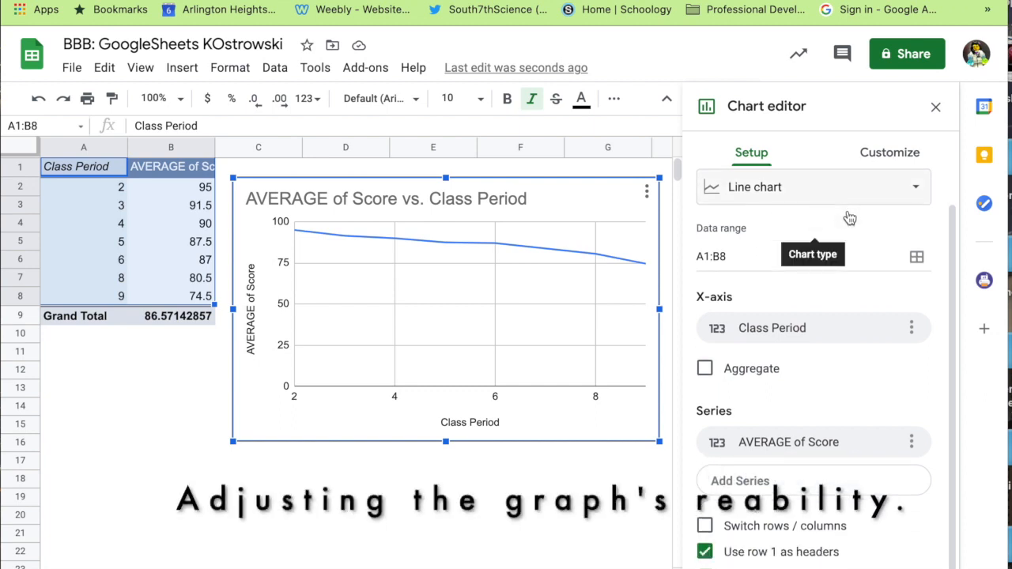
left_click(890, 153)
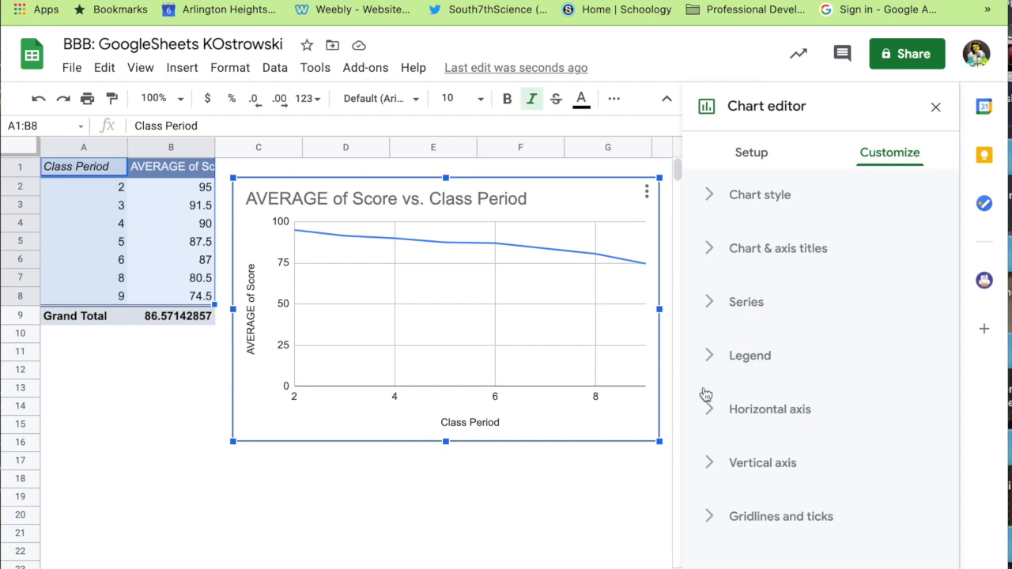
left_click(711, 466)
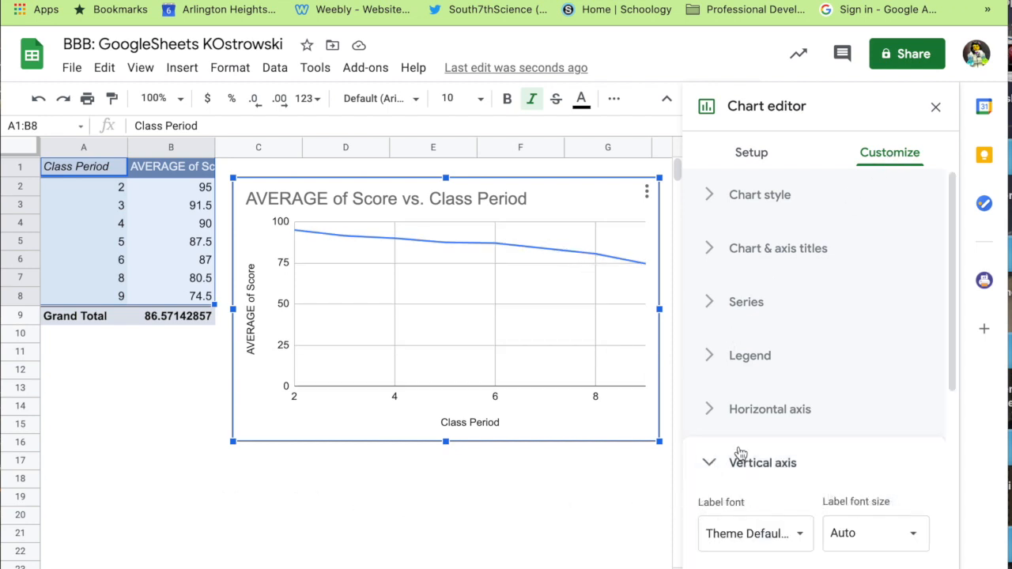
scroll(740, 451, "down", 2)
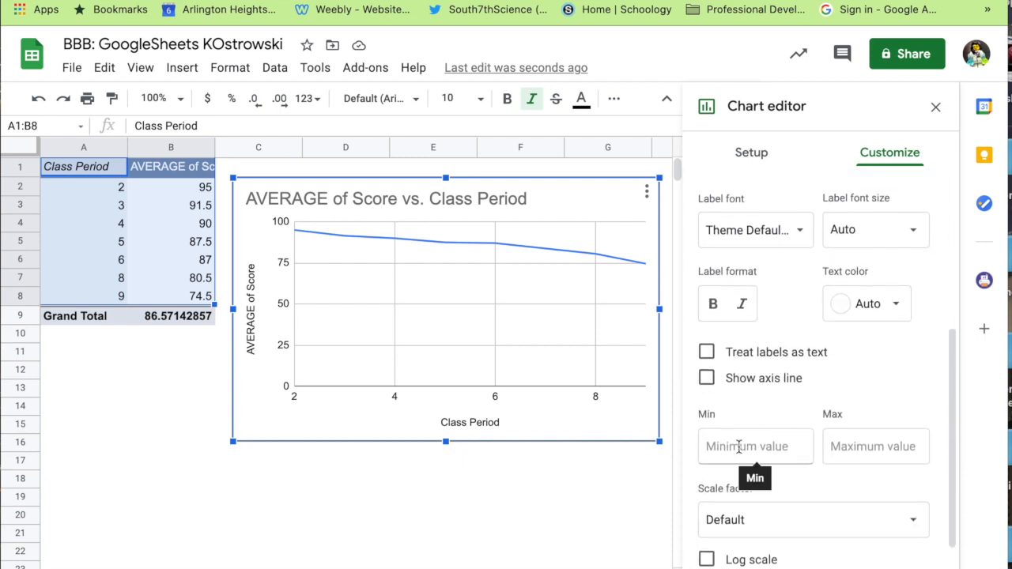
left_click(859, 446)
type("100")
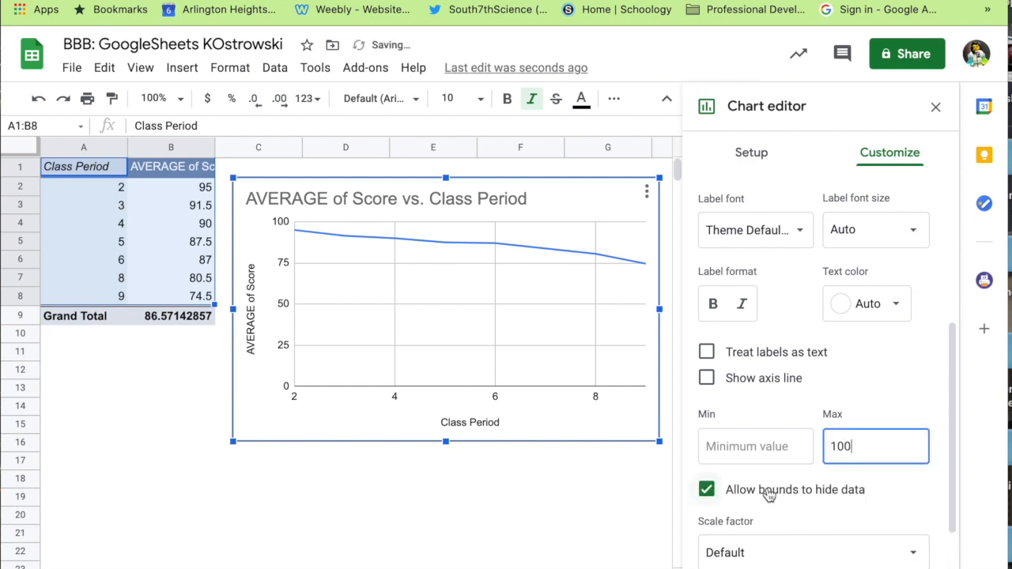
left_click(754, 445)
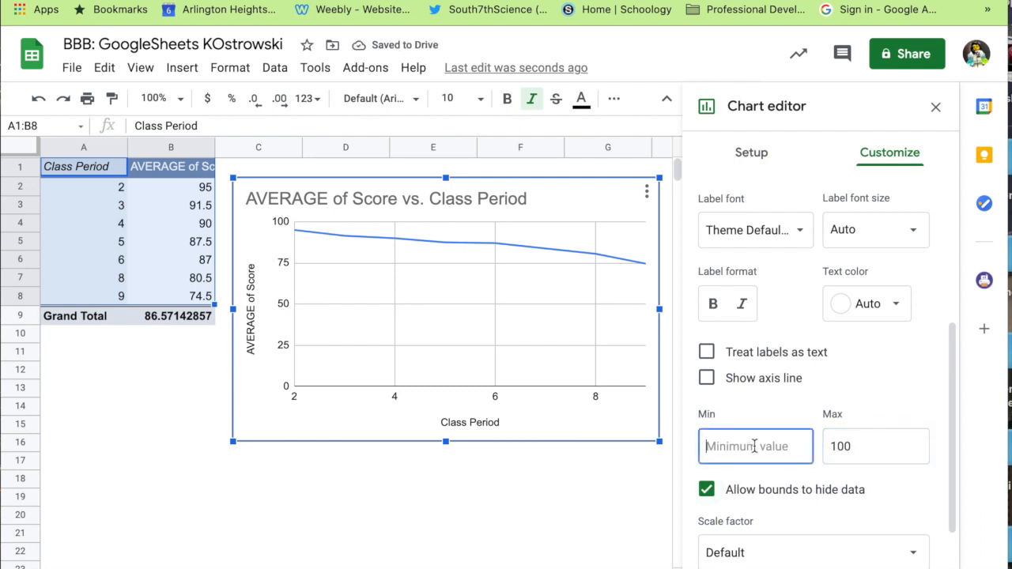
type("70")
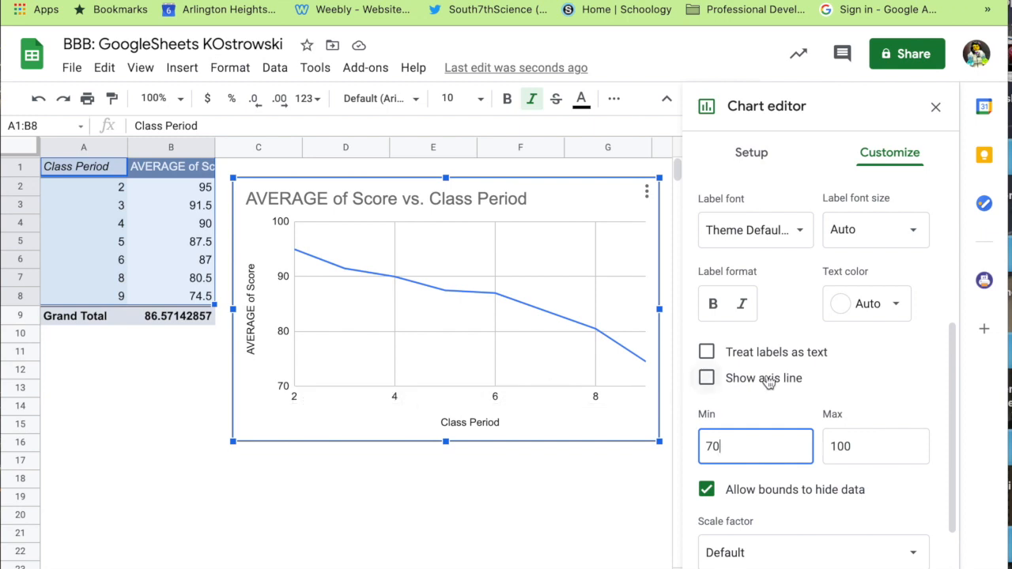
Step: Make the line chart's horizontal axis treat its Class Period labels as text
scroll(845, 393, "down", 1)
scroll(845, 397, "down", 3)
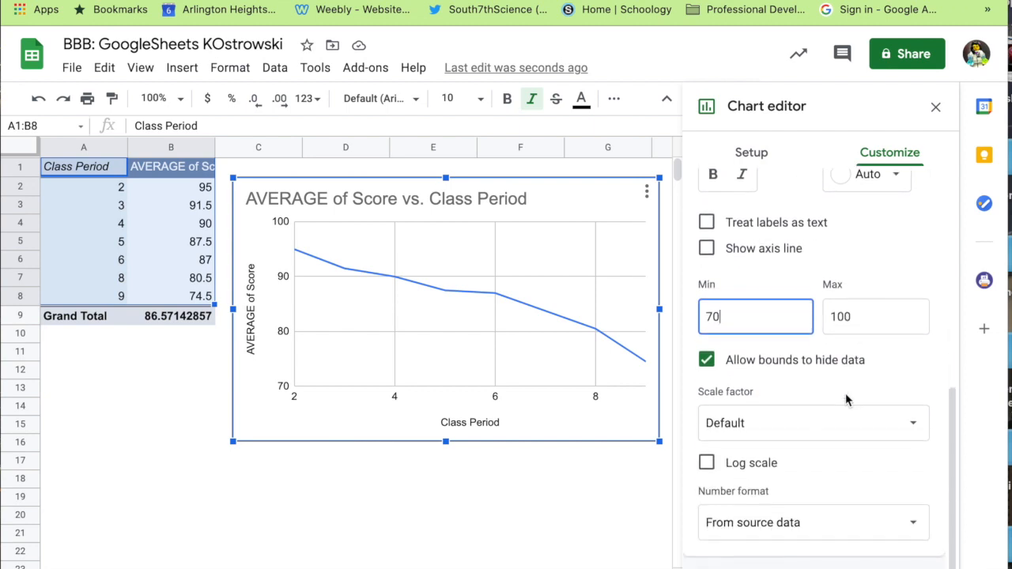
scroll(845, 397, "up", 5)
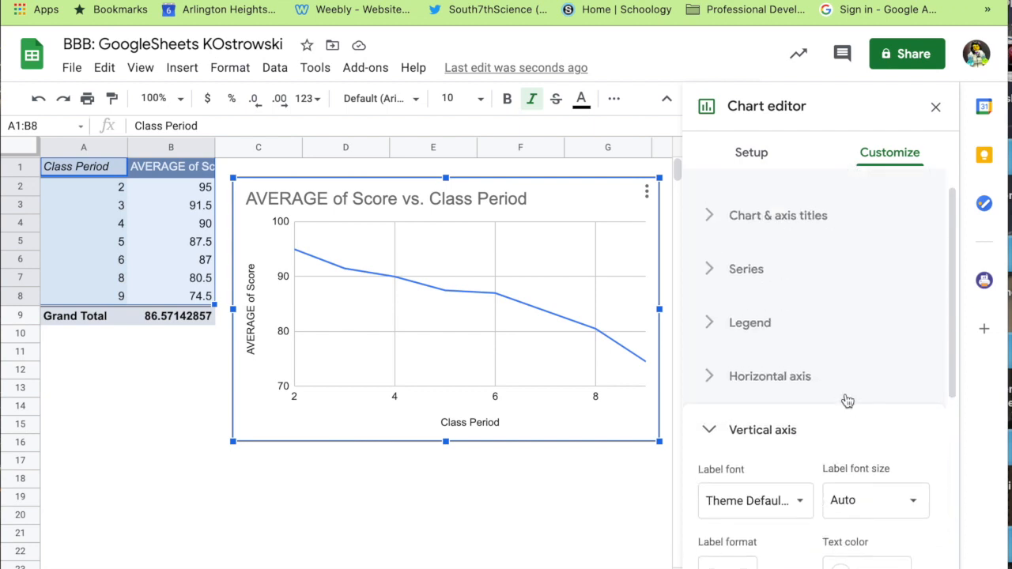
left_click(709, 377)
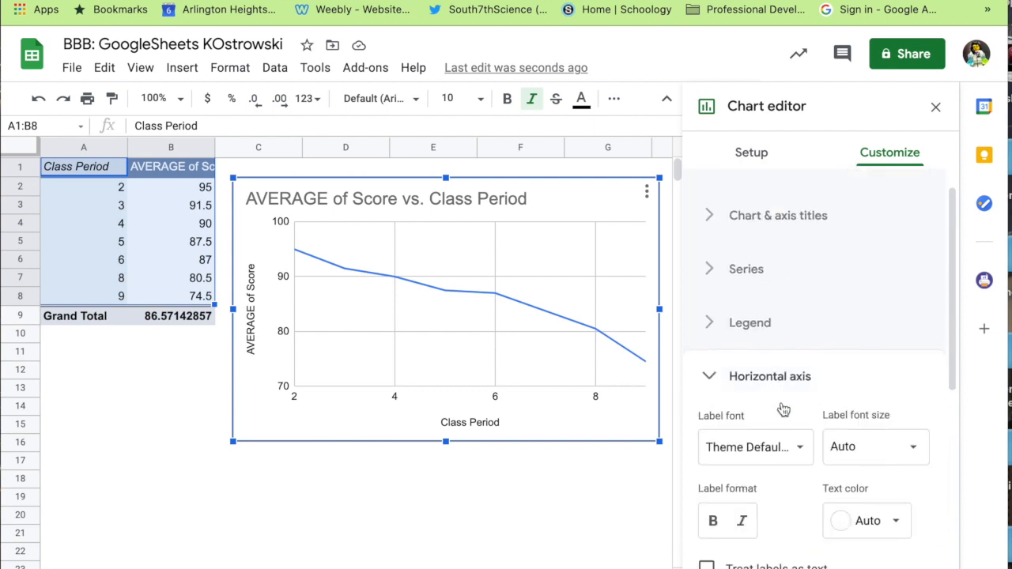
scroll(788, 409, "down", 1)
scroll(788, 408, "down", 2)
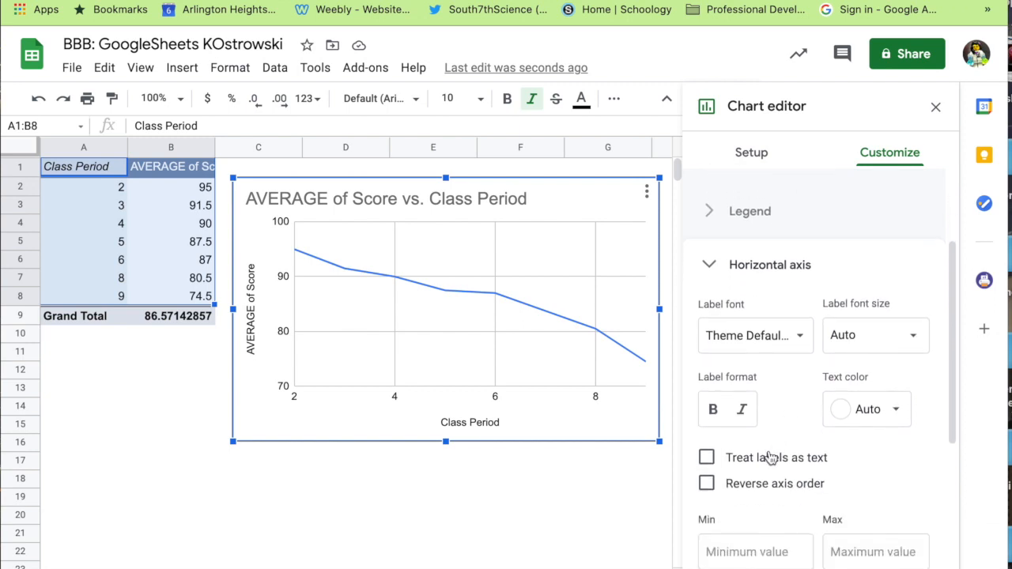
left_click(707, 458)
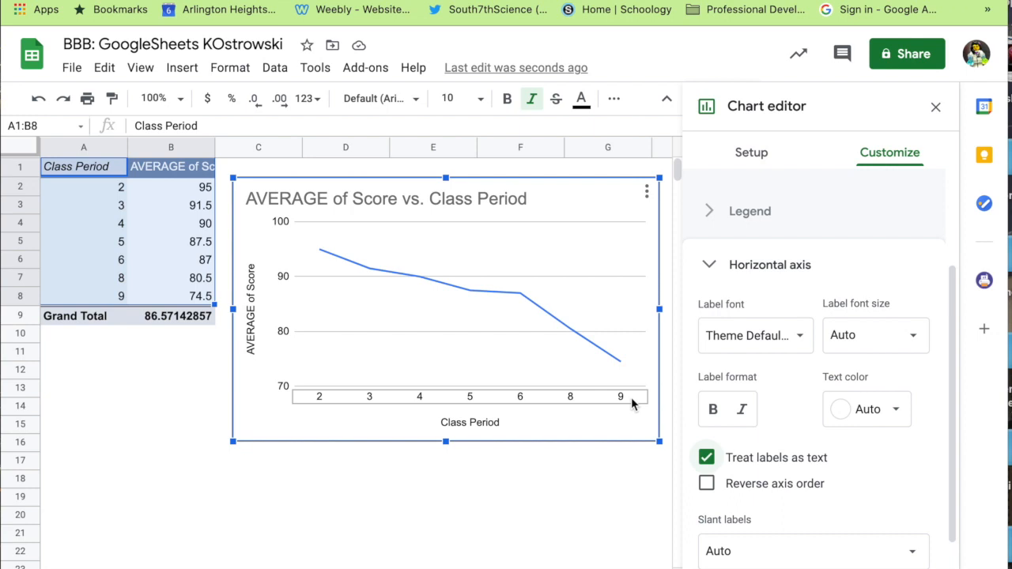
left_click(716, 265)
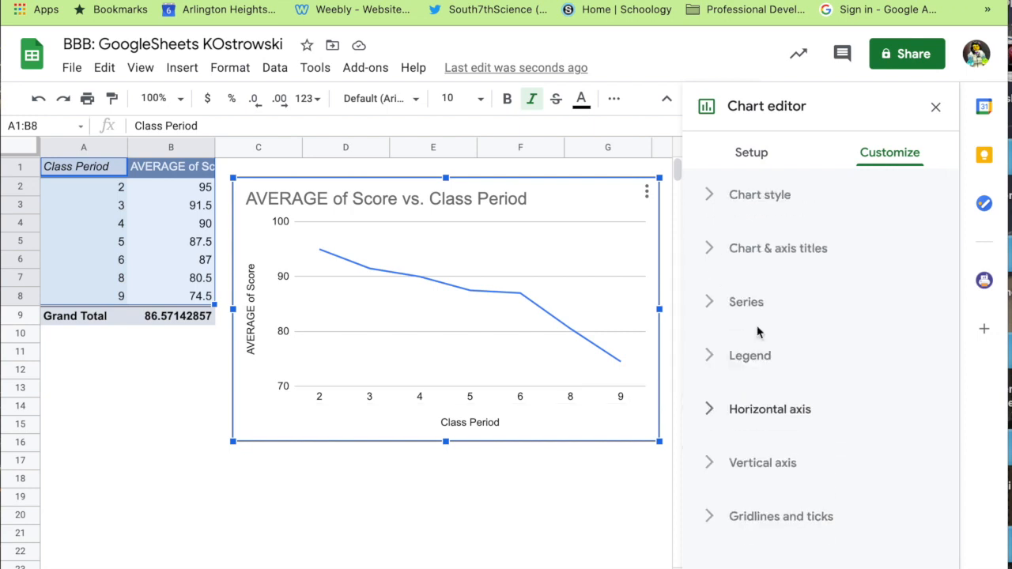
Step: Turn on minor gridlines for the line chart's vertical axis
left_click(711, 519)
scroll(761, 510, "down", 3)
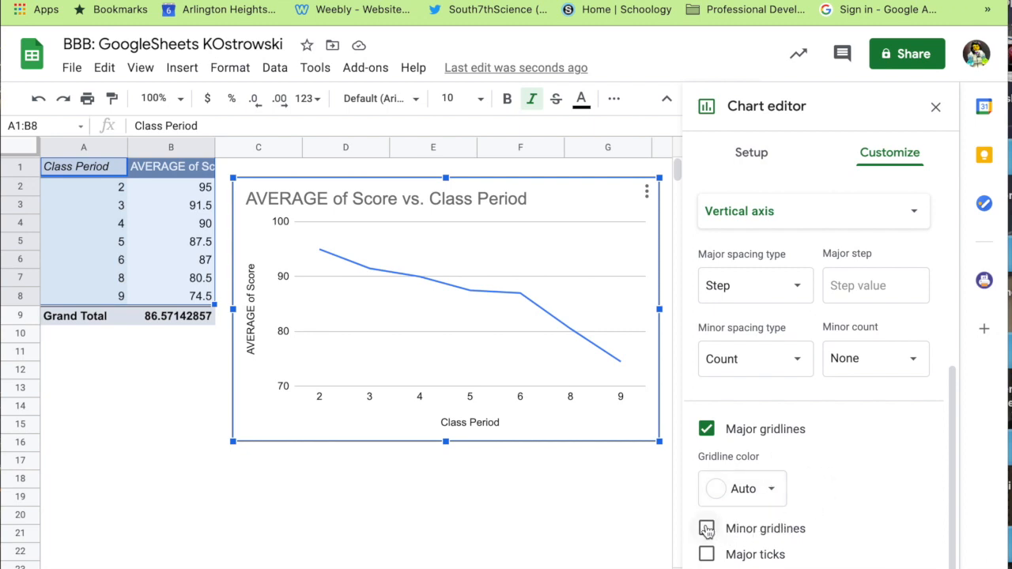
left_click(707, 529)
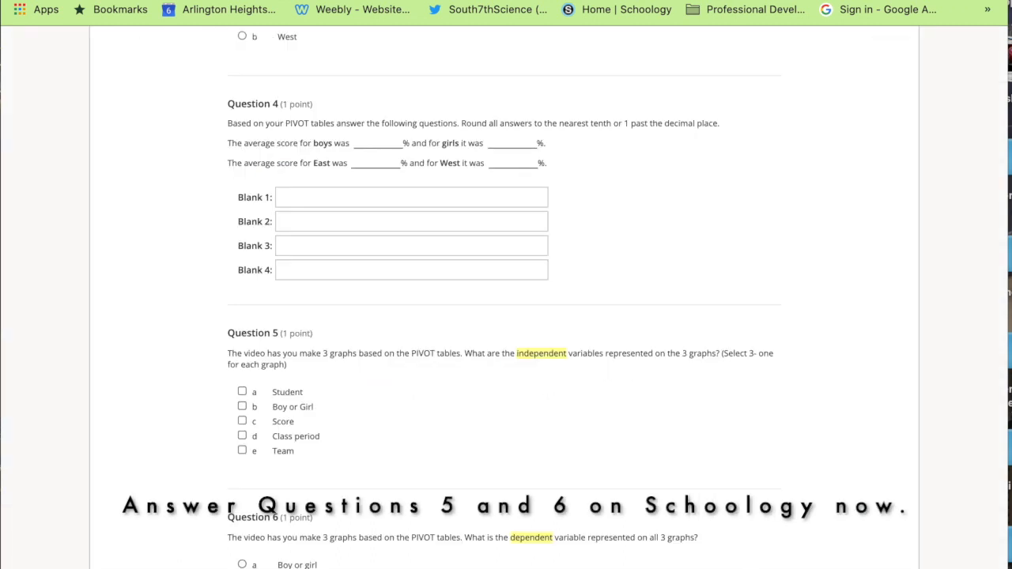
Step: Read through Schoology questions 5 to 10 and switch back to the Google Sheets sheet with the Team pivot table and chart
scroll(355, 269, "down", 2)
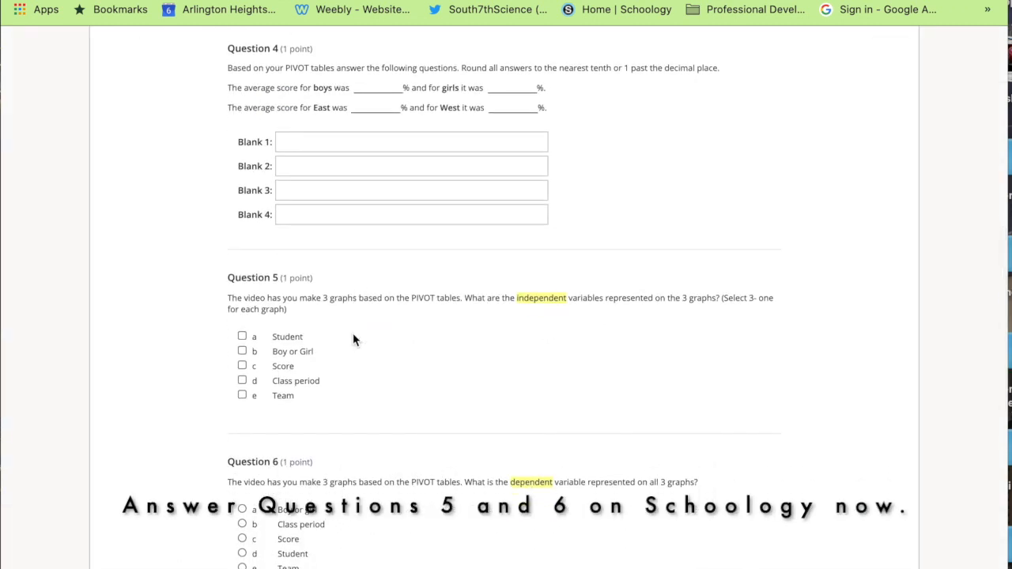
scroll(355, 339, "down", 5)
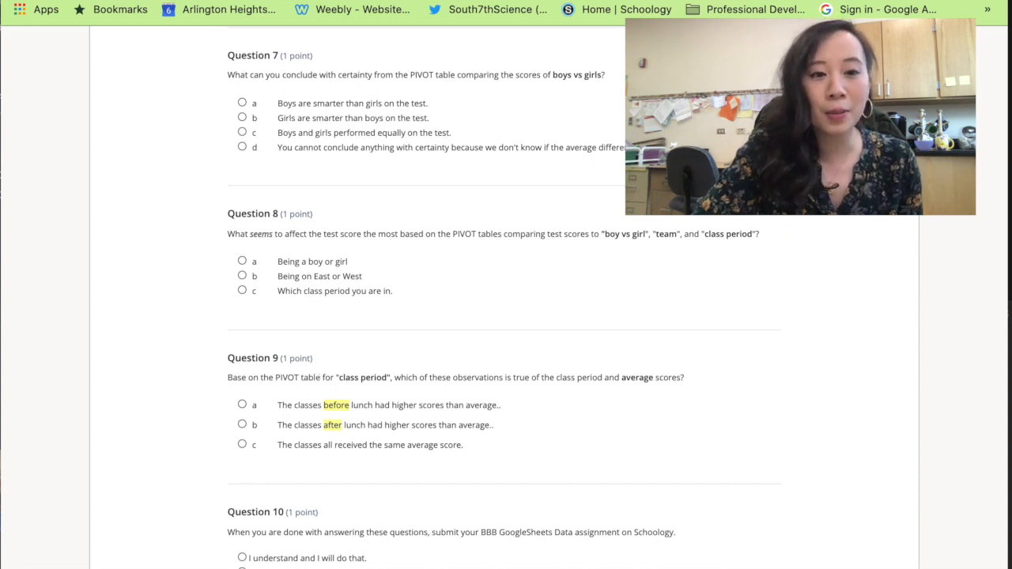
key("ctrl+Tab")
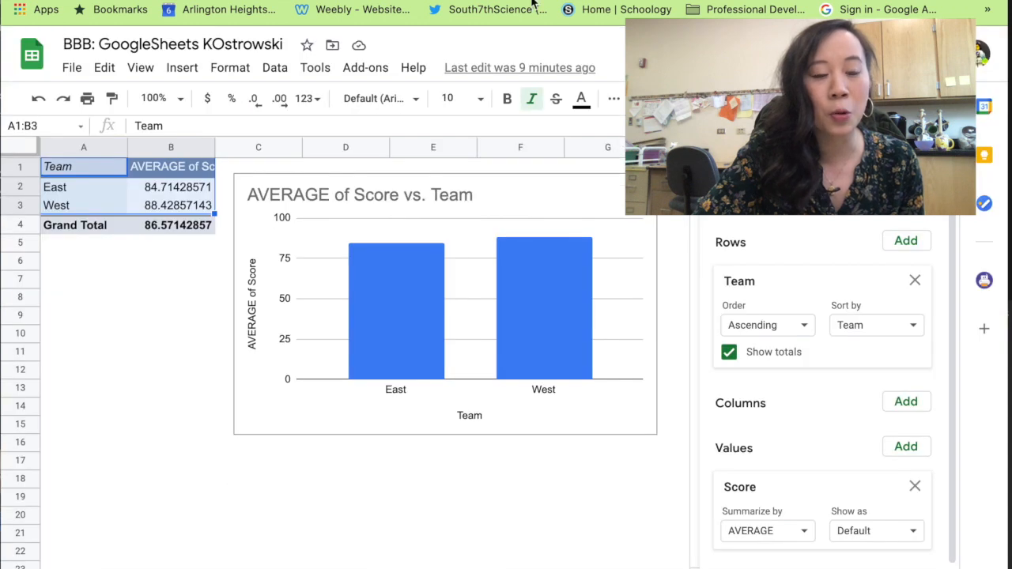
left_click(166, 277)
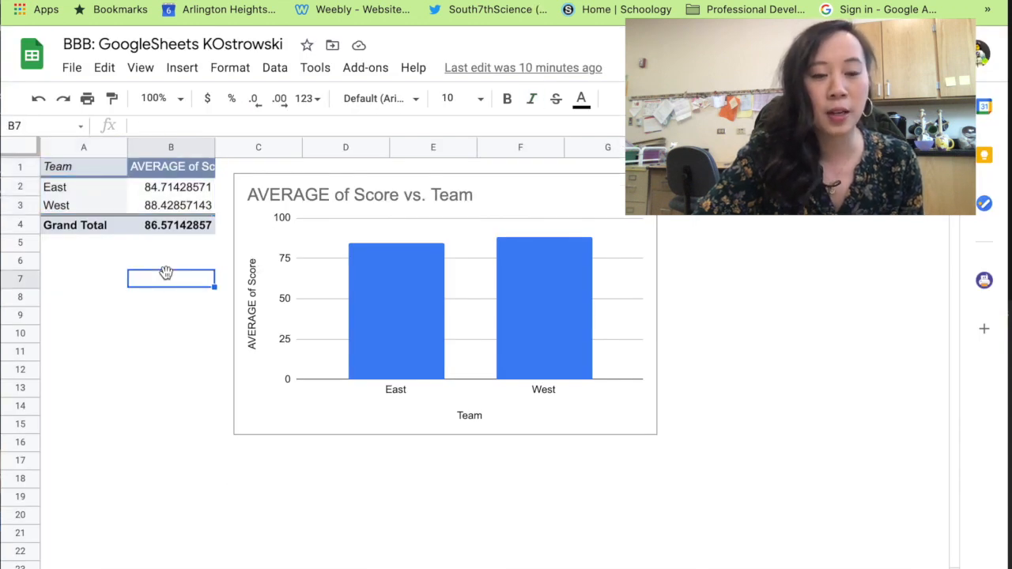